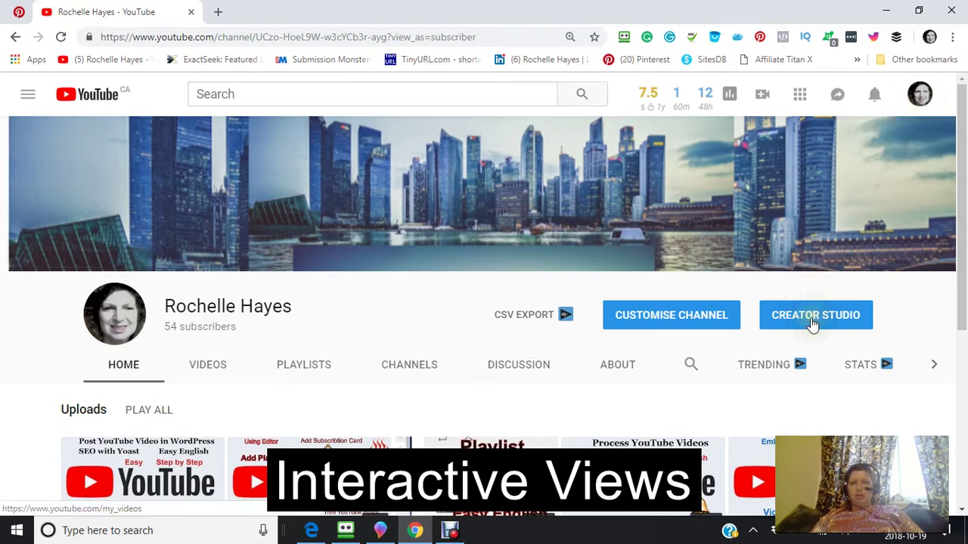
# - Switch from the channel home page to Creator Studio through the account menu
pyautogui.click(919, 98)
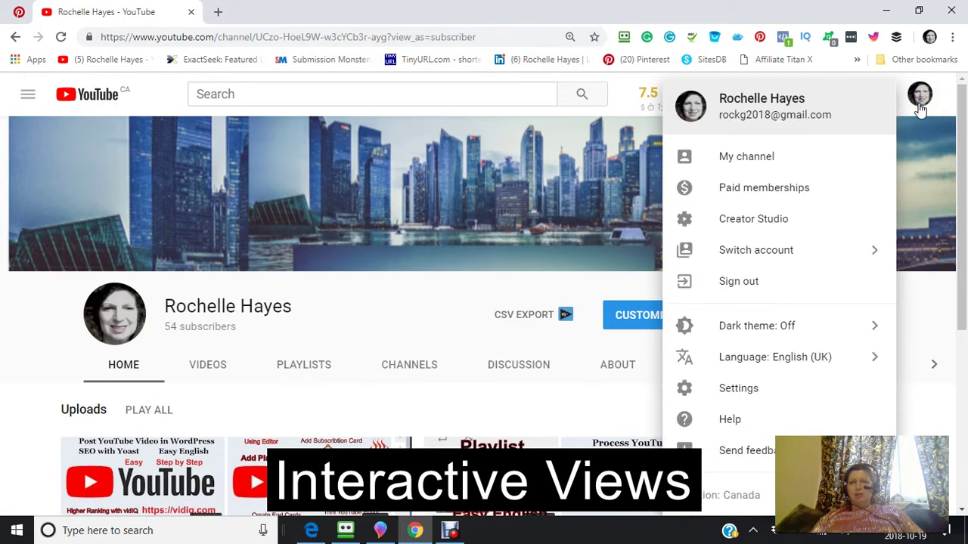
pyautogui.click(739, 226)
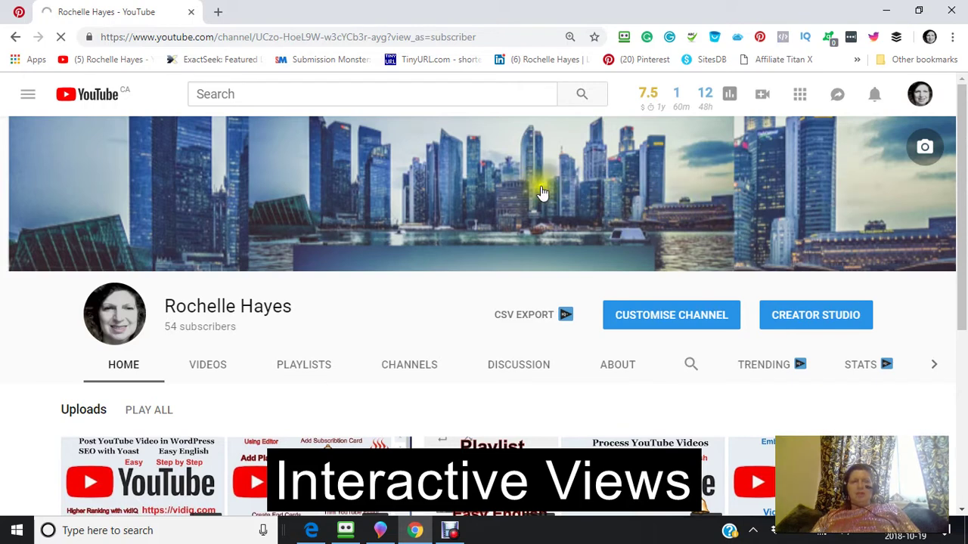
# - Close the statistics overview and open Video Manager's Videos list of 30 uploads
pyautogui.click(696, 121)
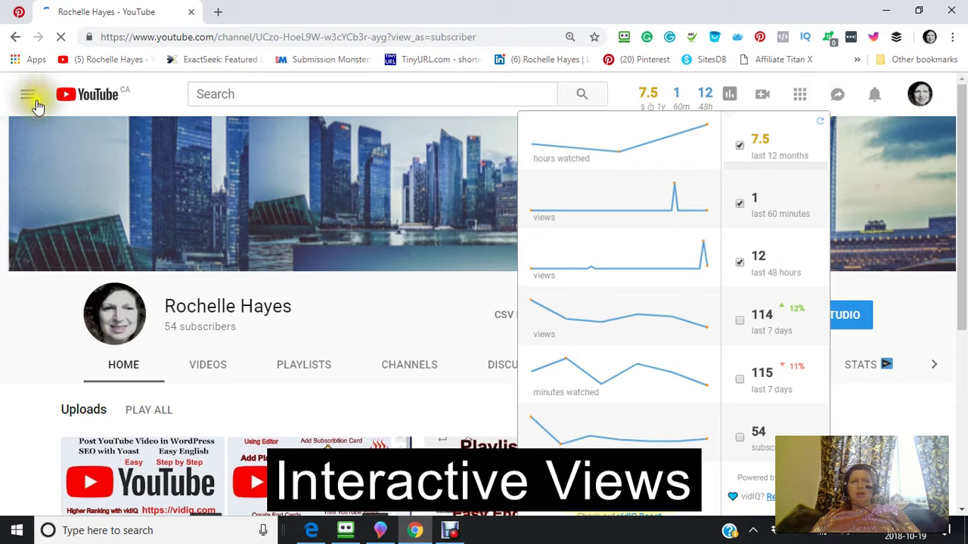
pyautogui.click(144, 102)
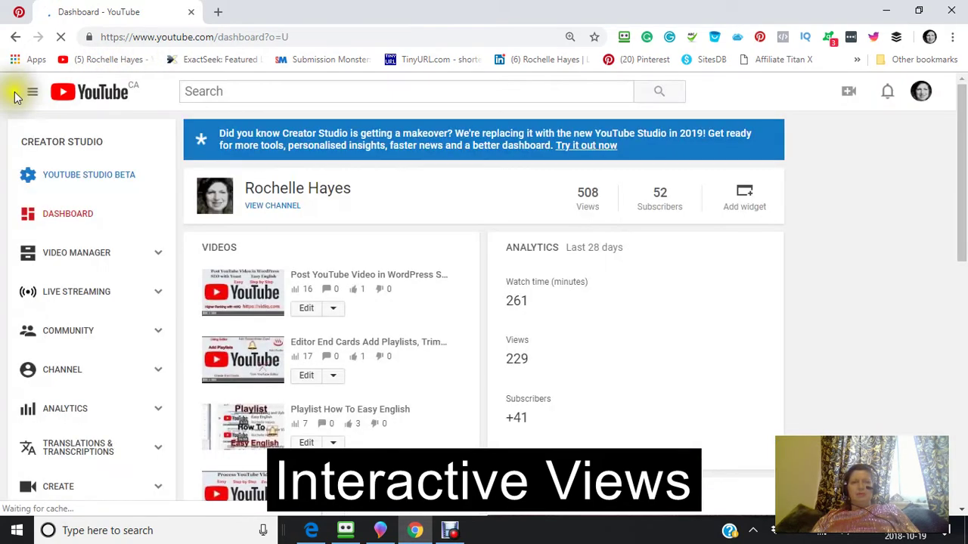
pyautogui.click(68, 262)
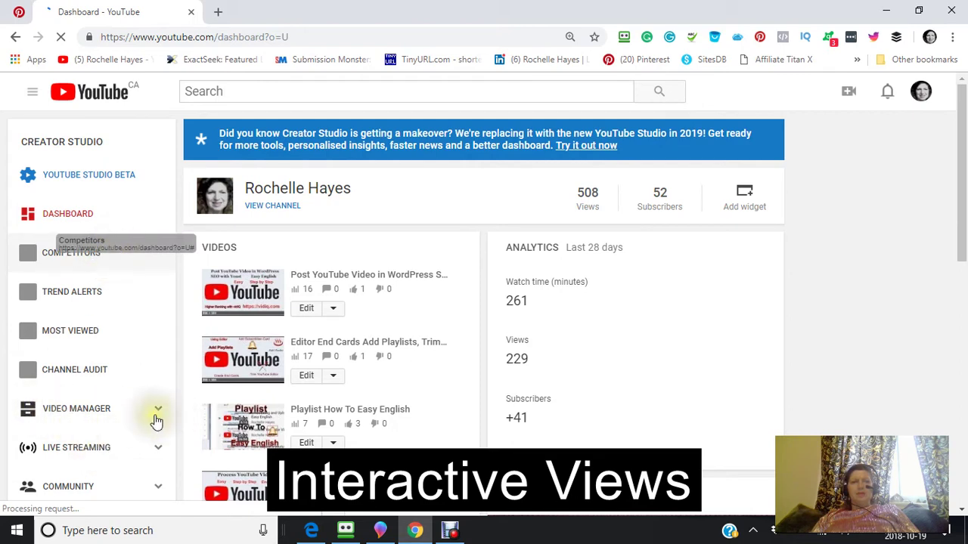
pyautogui.scroll(-1, 157, 420)
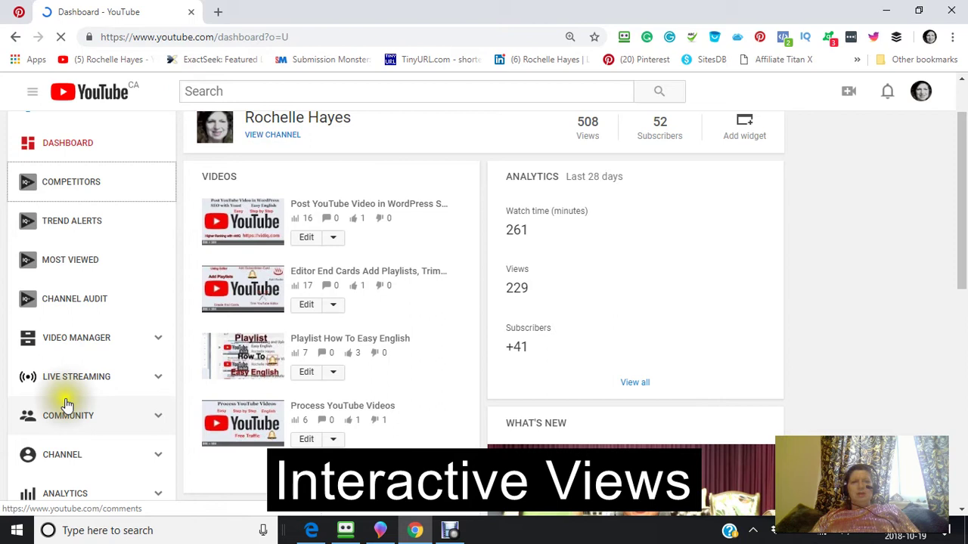
pyautogui.click(160, 349)
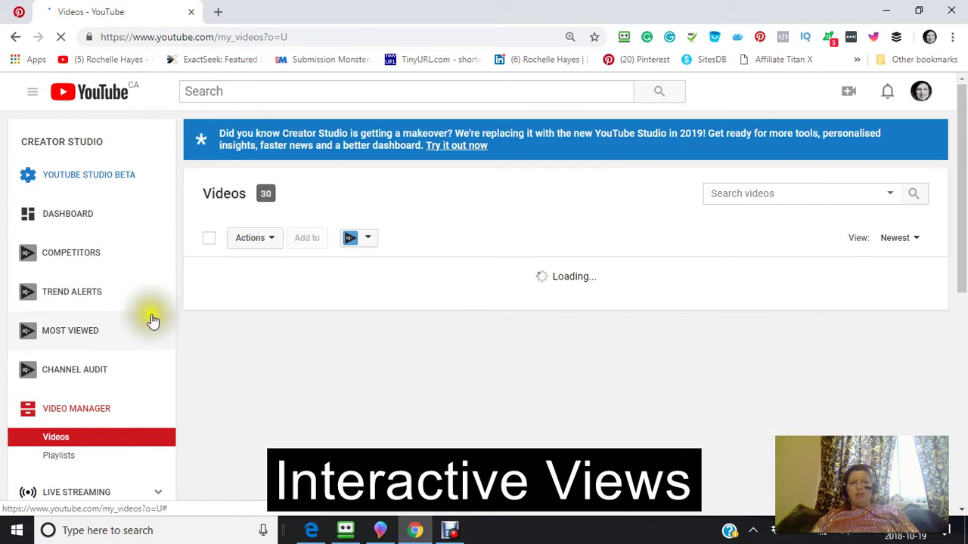
pyautogui.scroll(-3, 147, 318)
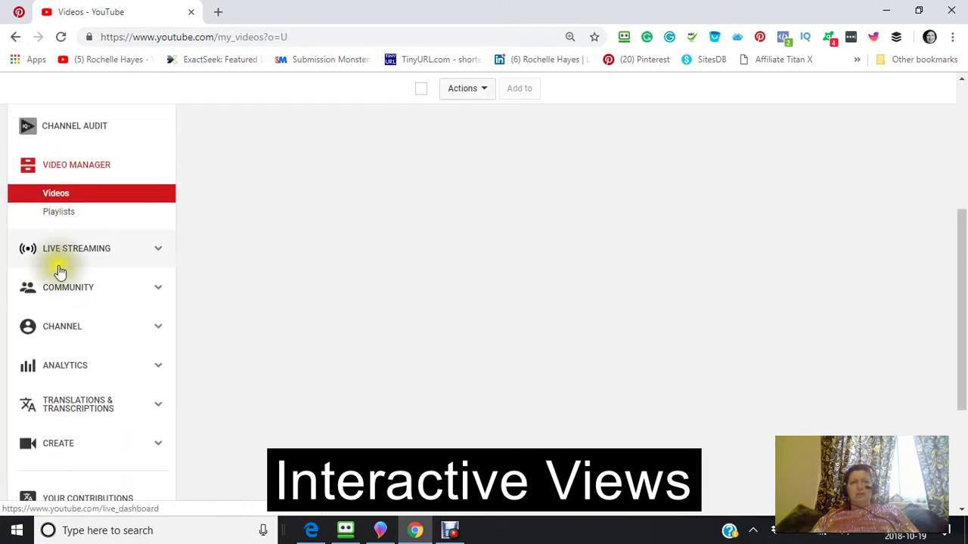
# - Show the channel's 7 playlists, such as Panic Away, Process Videos and Favourites
pyautogui.click(58, 220)
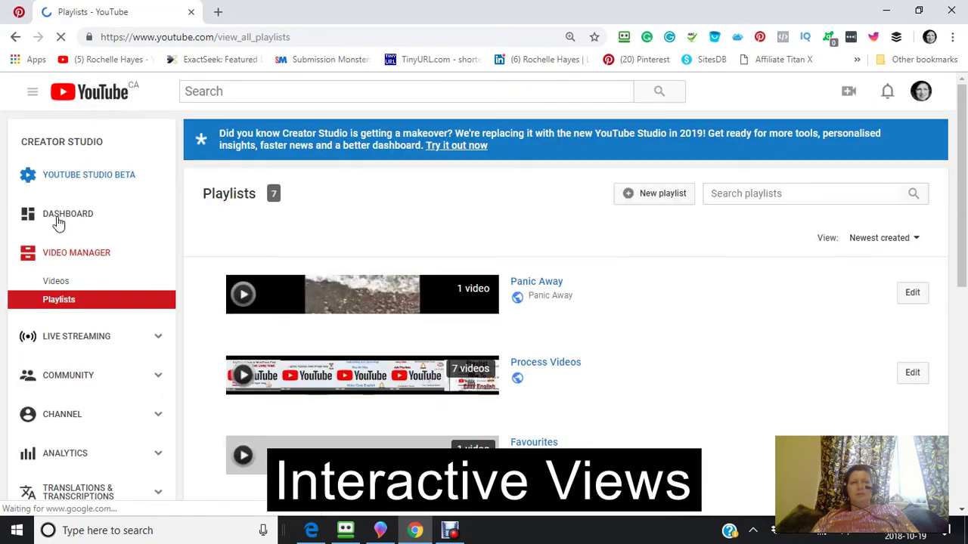
pyautogui.scroll(-5, 201, 242)
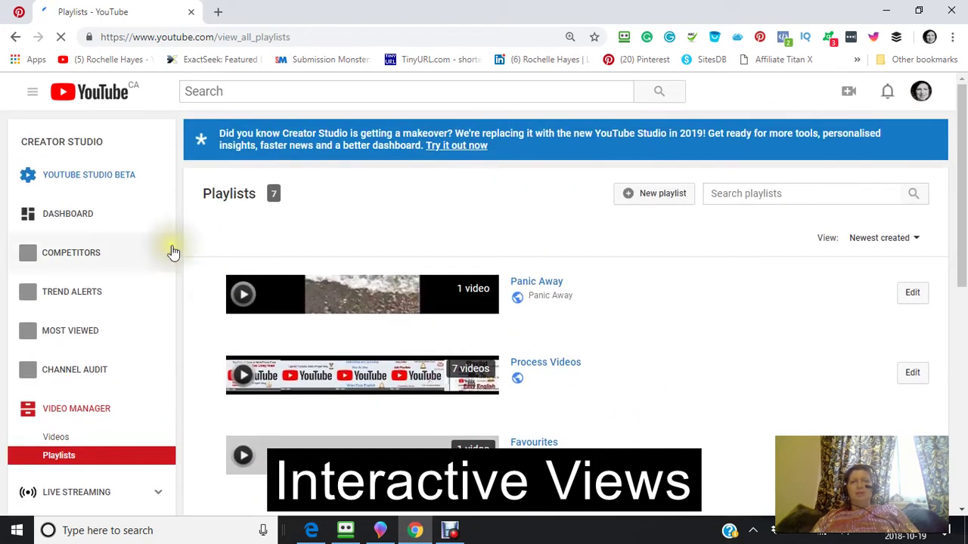
# - Create a new public playlist titled 'Everything DIY'
pyautogui.click(639, 196)
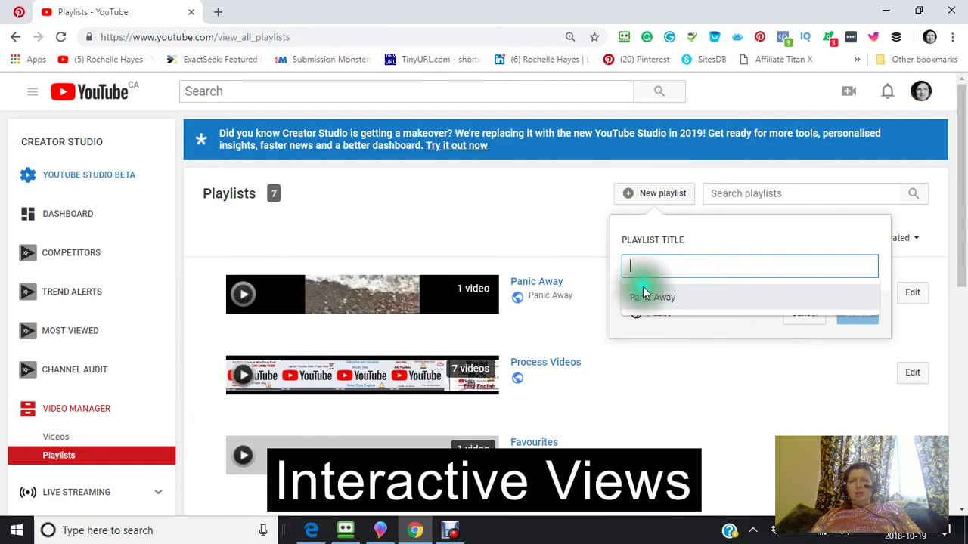
pyautogui.write('Everythin')
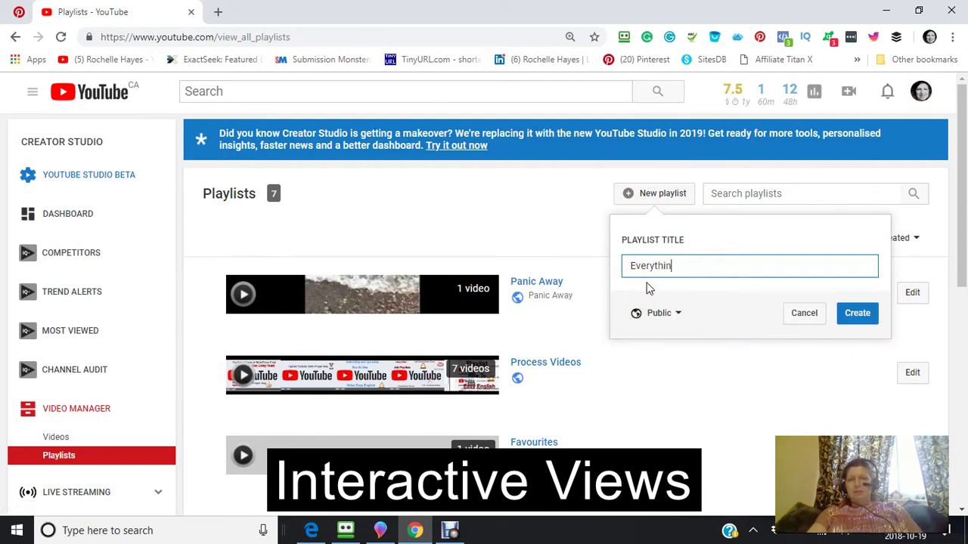
pyautogui.write('g DI')
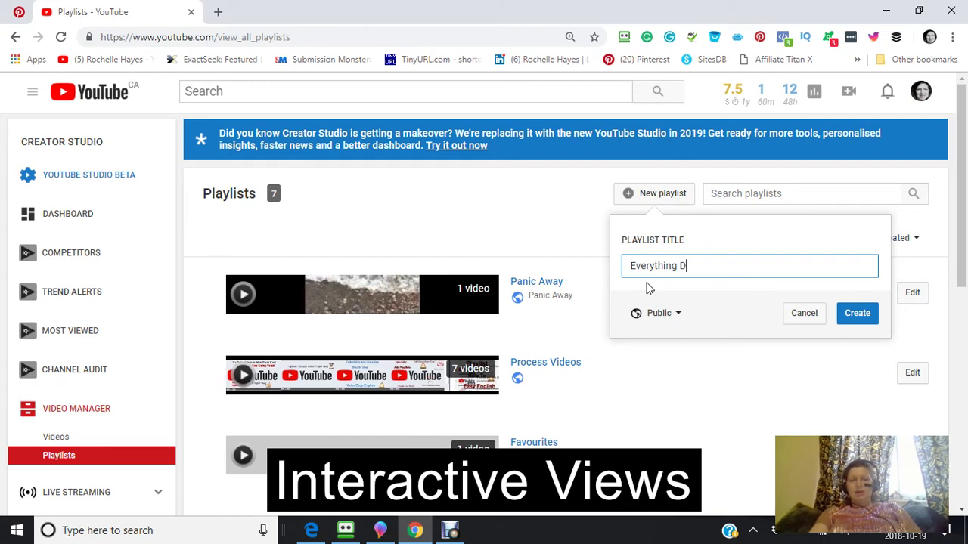
pyautogui.write('Y')
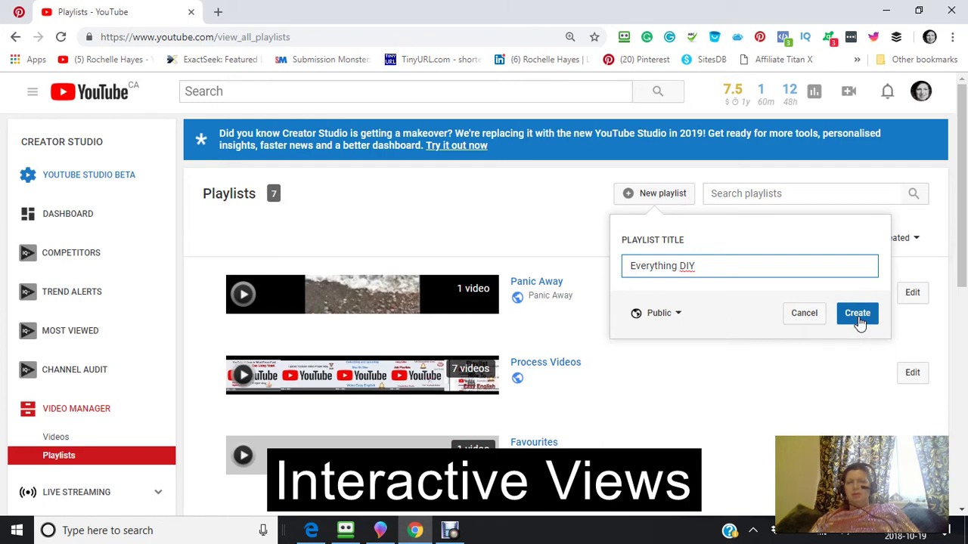
pyautogui.click(859, 320)
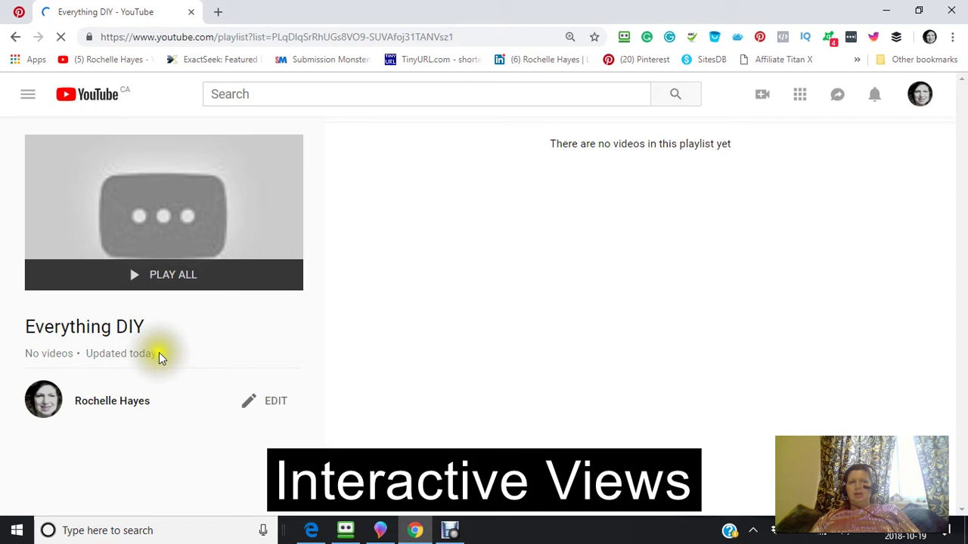
# - Put the empty Everything DIY playlist into edit mode and launch the Add videos window
pyautogui.click(255, 406)
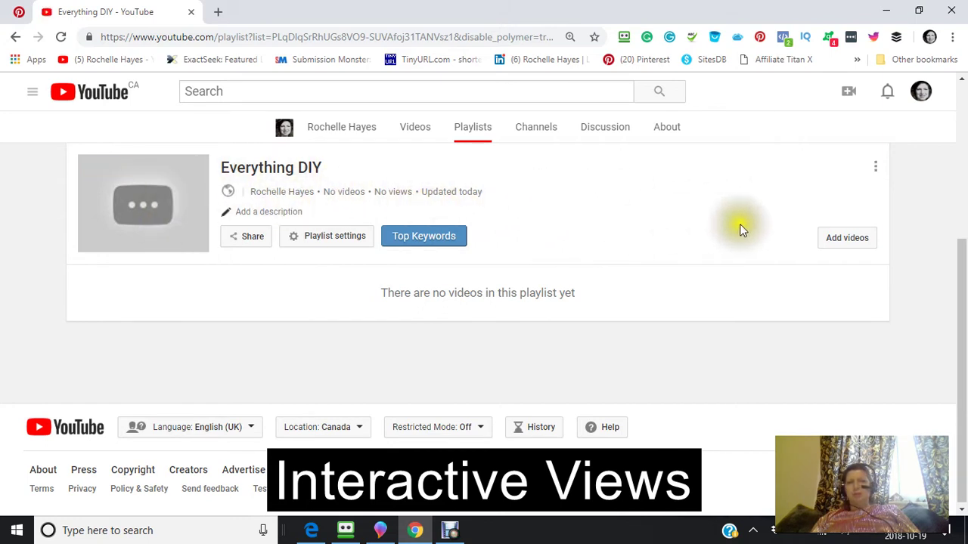
pyautogui.click(849, 238)
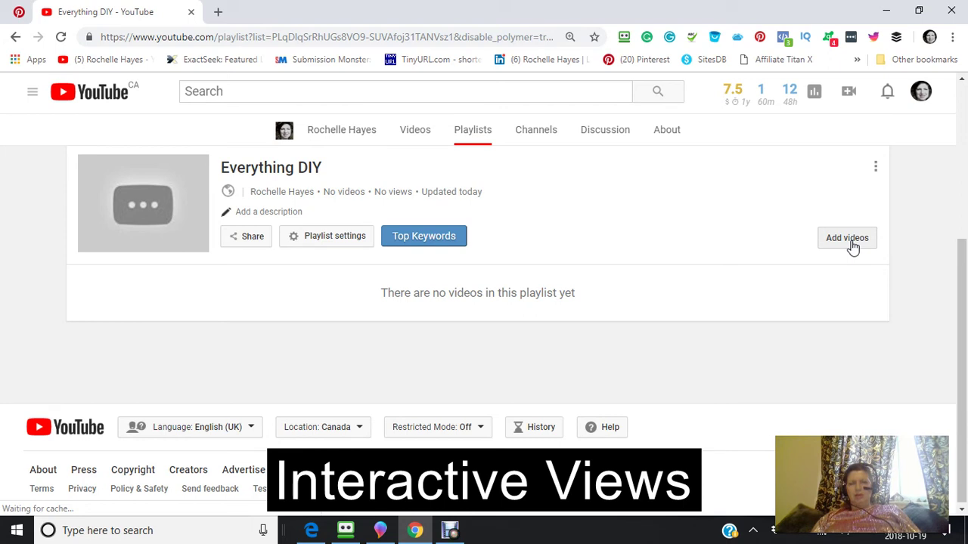
pyautogui.click(851, 243)
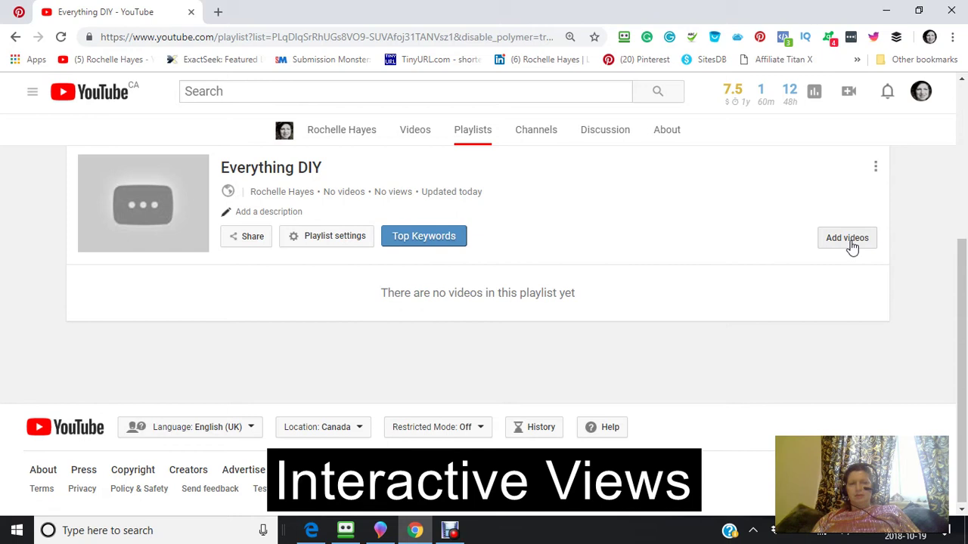
pyautogui.click(850, 249)
pyautogui.click(846, 241)
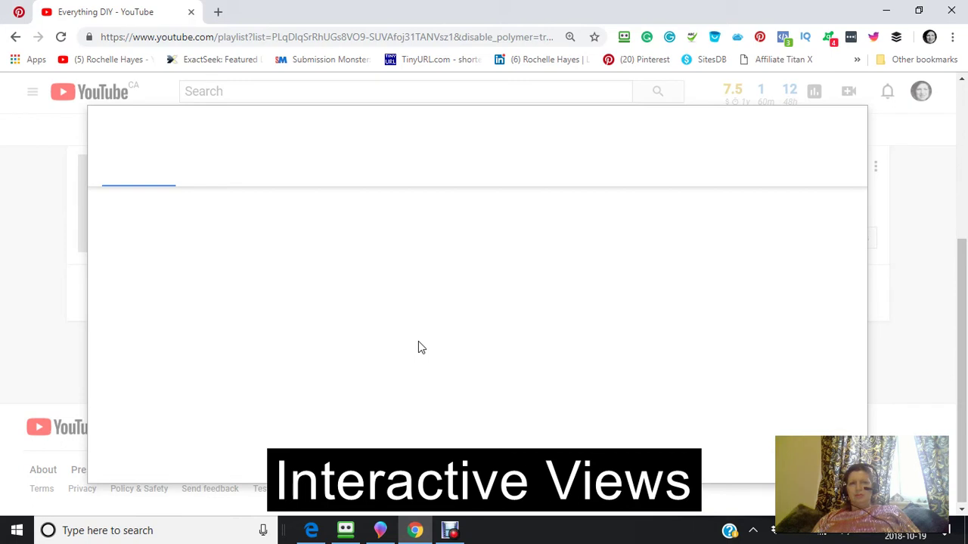
# - Search 'DIY House Hacks' and select 35 HOME-CLEANING HACKS THAT WILL CHANGE YOUR LIFE
pyautogui.click(392, 340)
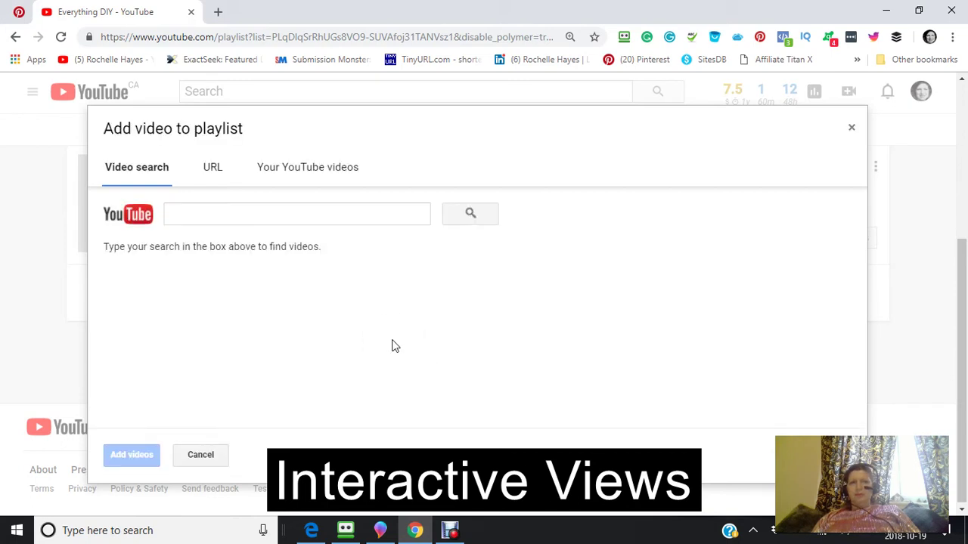
pyautogui.click(391, 339)
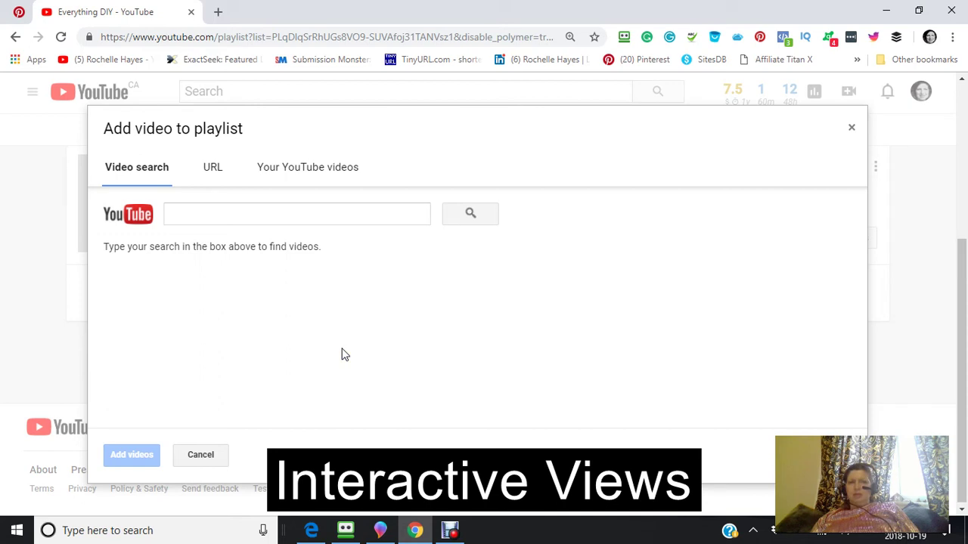
pyautogui.click(190, 217)
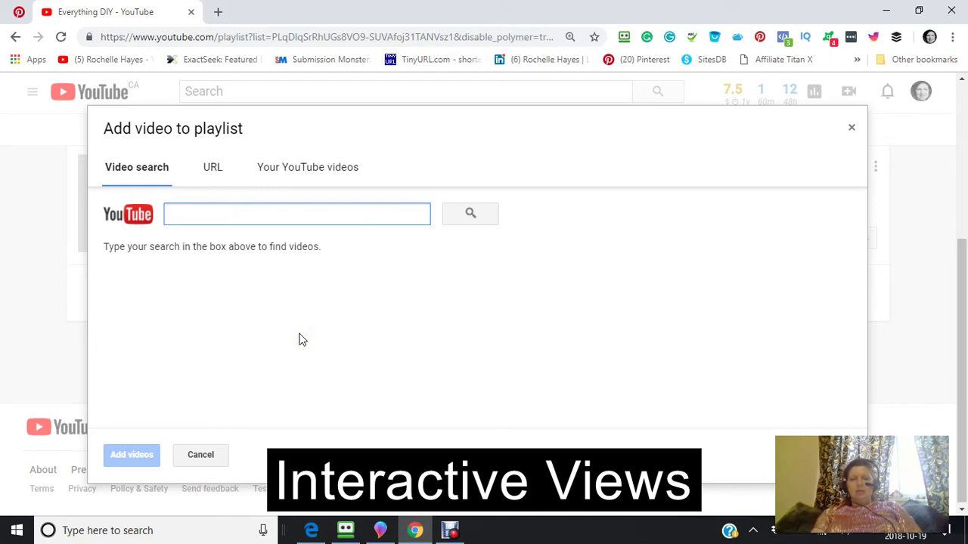
pyautogui.write('DI')
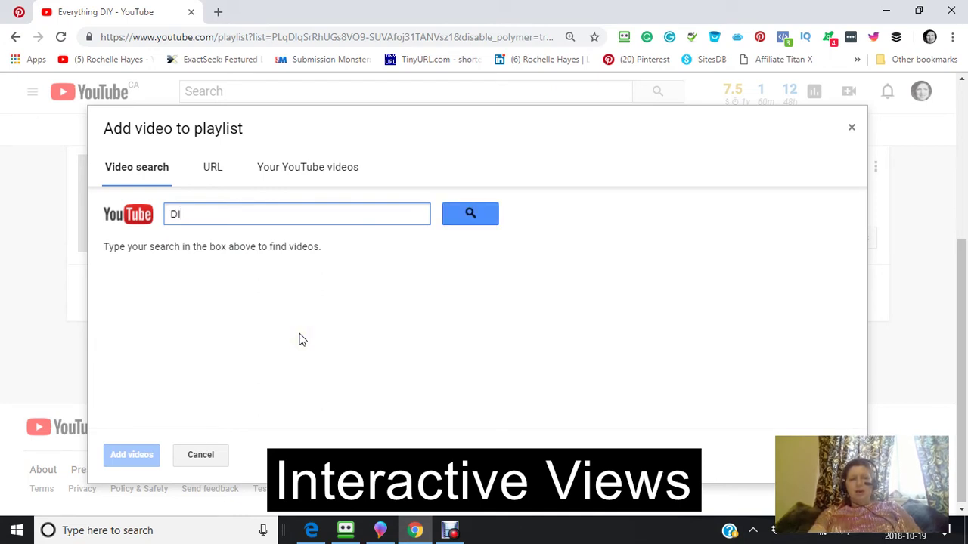
pyautogui.write('Y')
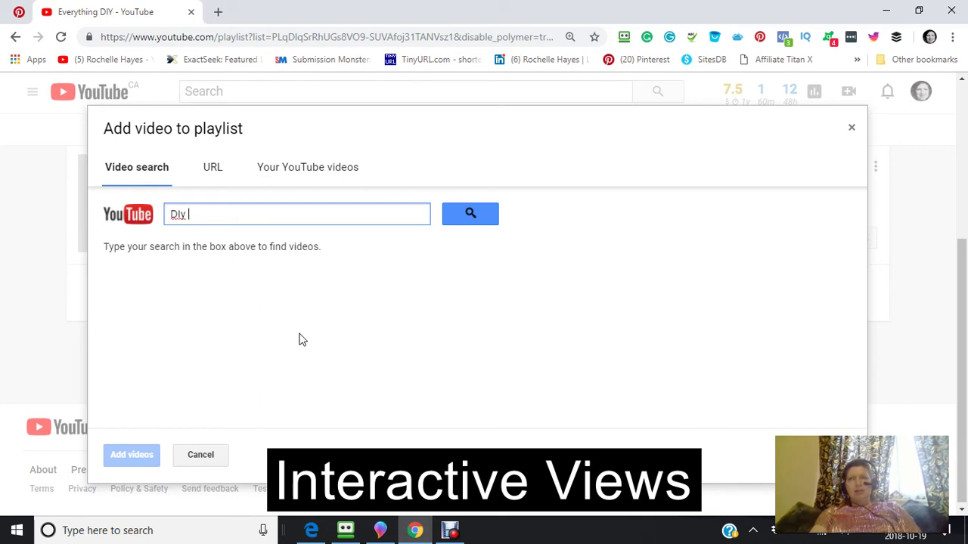
pyautogui.write(' H')
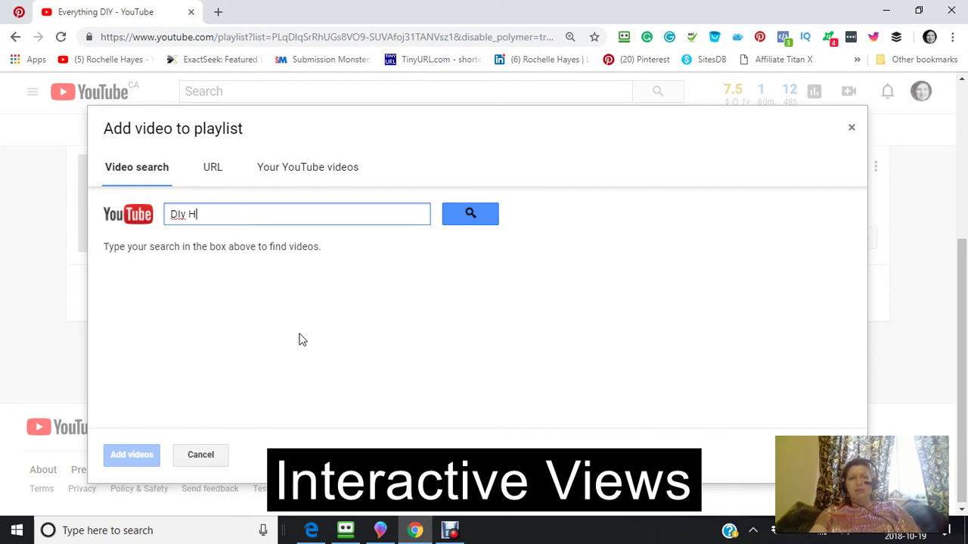
pyautogui.write('ouse')
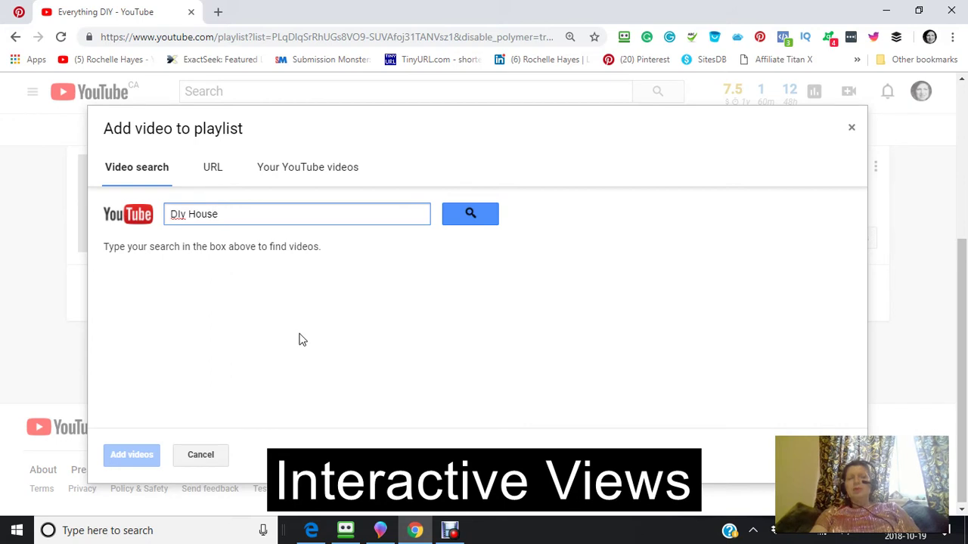
pyautogui.write(' Hacks')
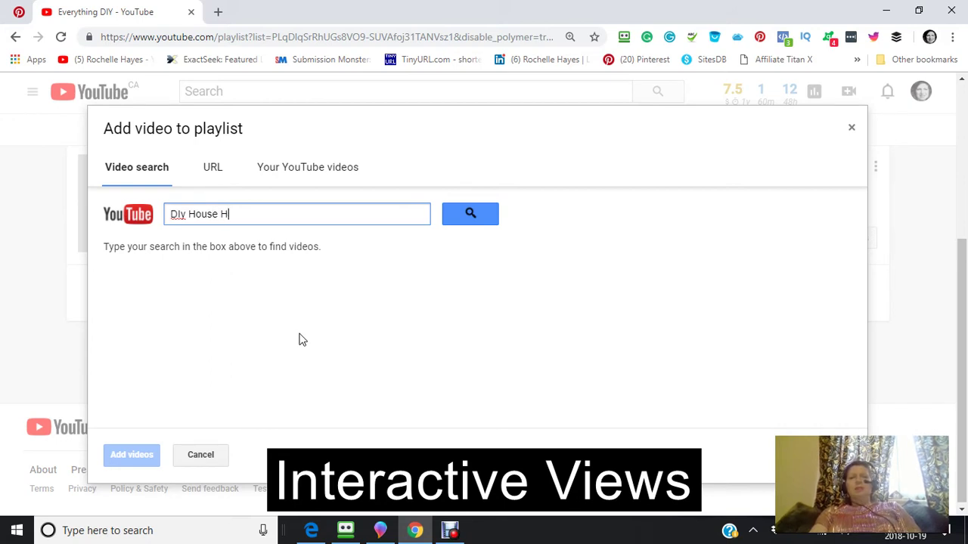
pyautogui.click(469, 220)
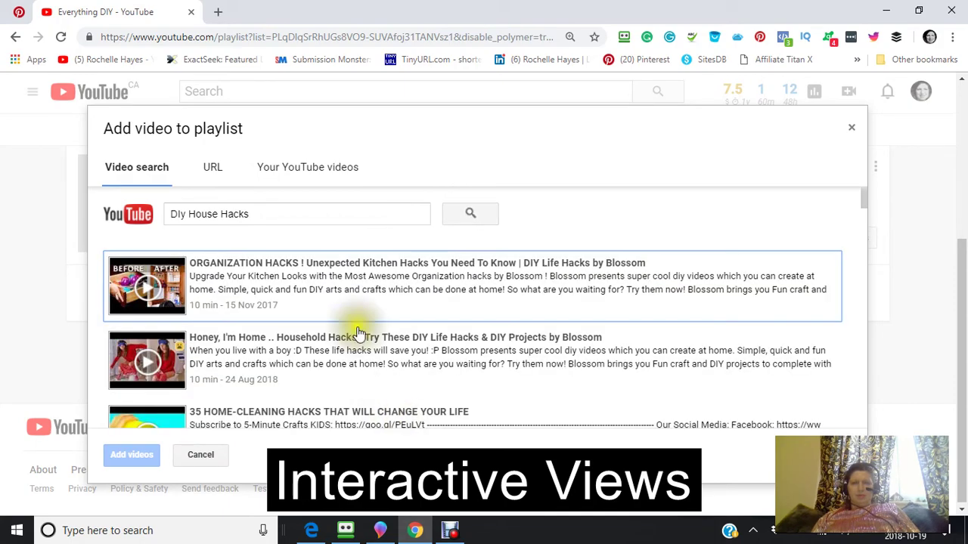
pyautogui.scroll(-3, 366, 298)
pyautogui.scroll(-6, 366, 302)
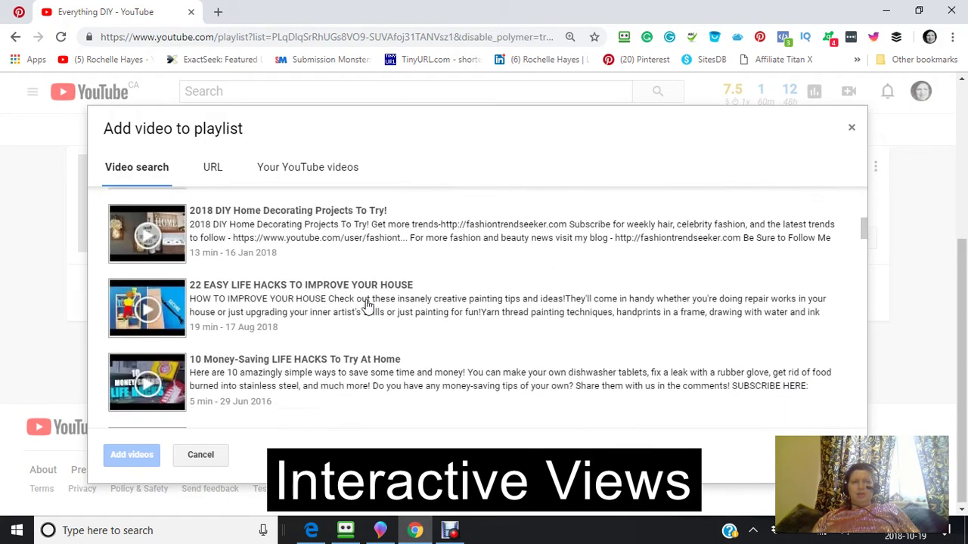
pyautogui.scroll(5, 366, 306)
pyautogui.scroll(2, 366, 307)
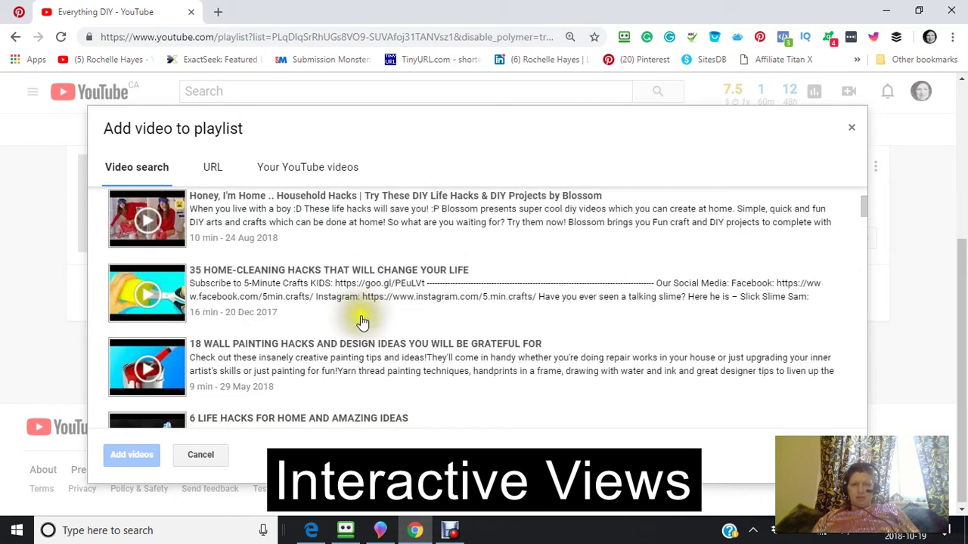
pyautogui.click(281, 280)
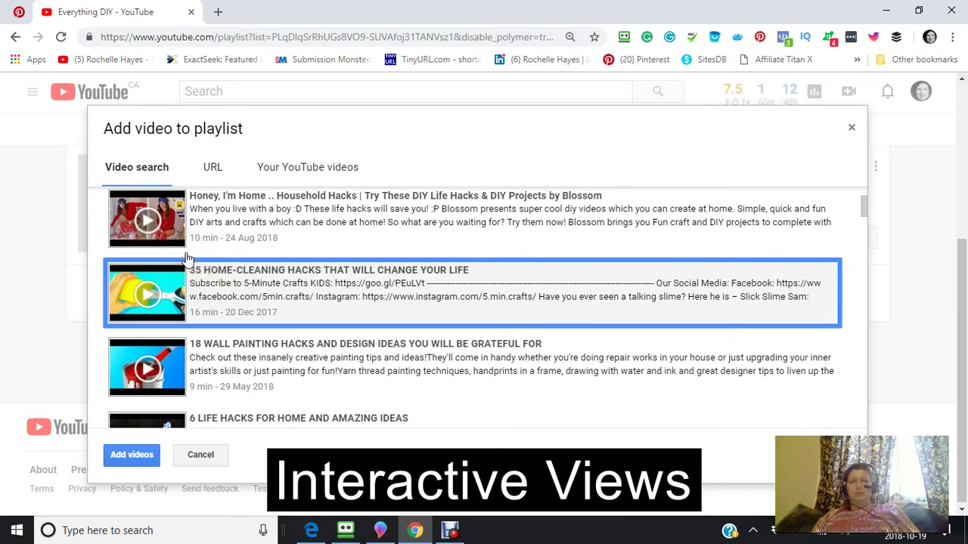
# - Clear the earlier results and enter 'house diy hacks' as a new video search
pyautogui.click(211, 172)
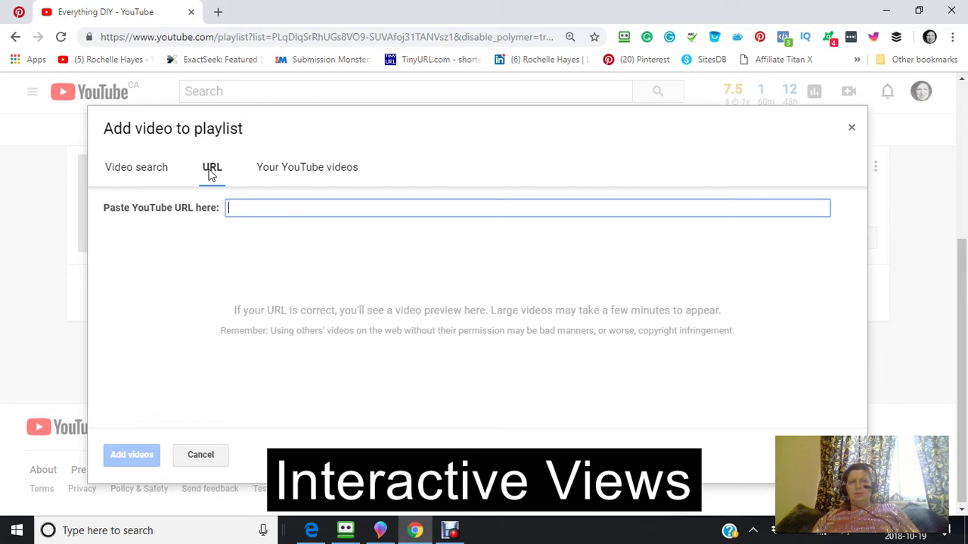
pyautogui.click(139, 176)
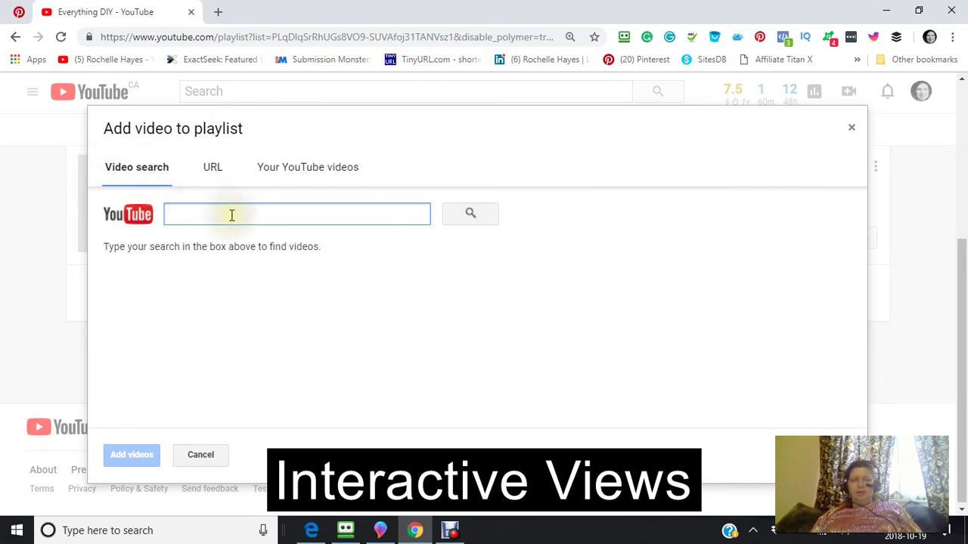
pyautogui.write('house ')
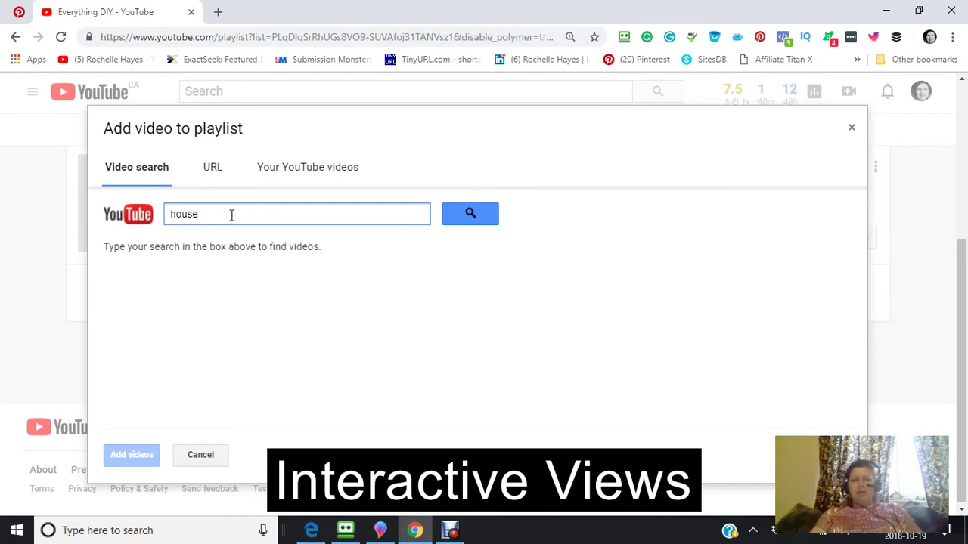
pyautogui.write('diy ')
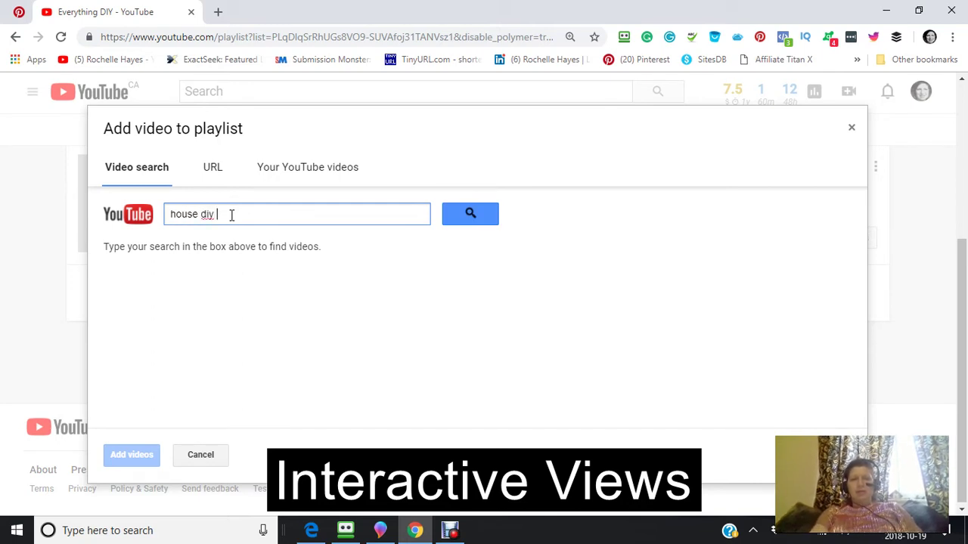
pyautogui.write('hacks')
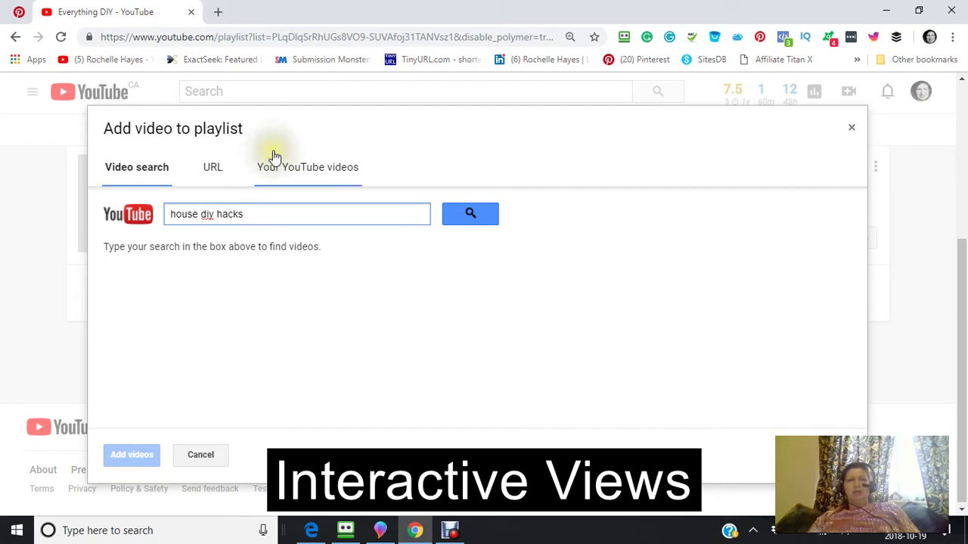
# - Run the search and select 22 EASY LIFE HACKS, ORGANIZATION HACKS and 18 WALL PAINTING HACKS
pyautogui.click(467, 216)
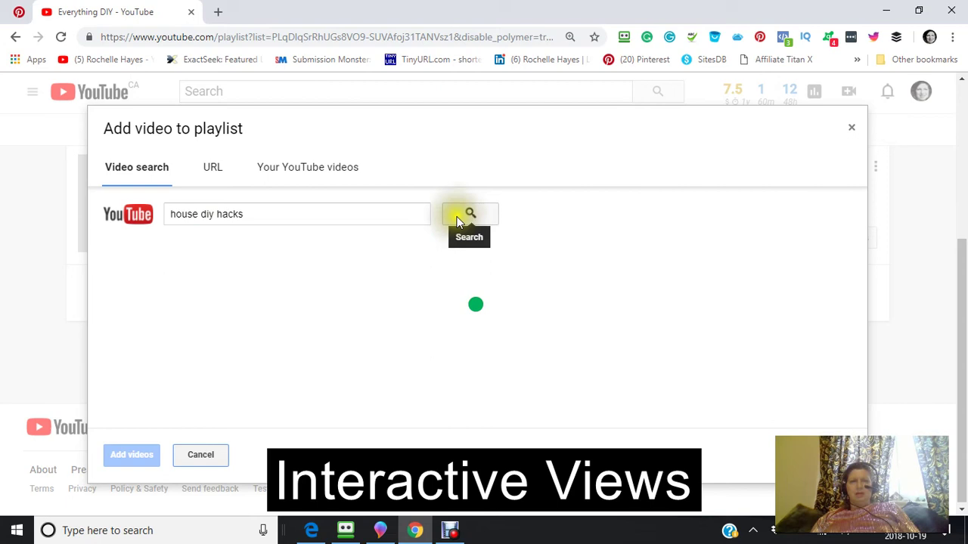
pyautogui.click(283, 214)
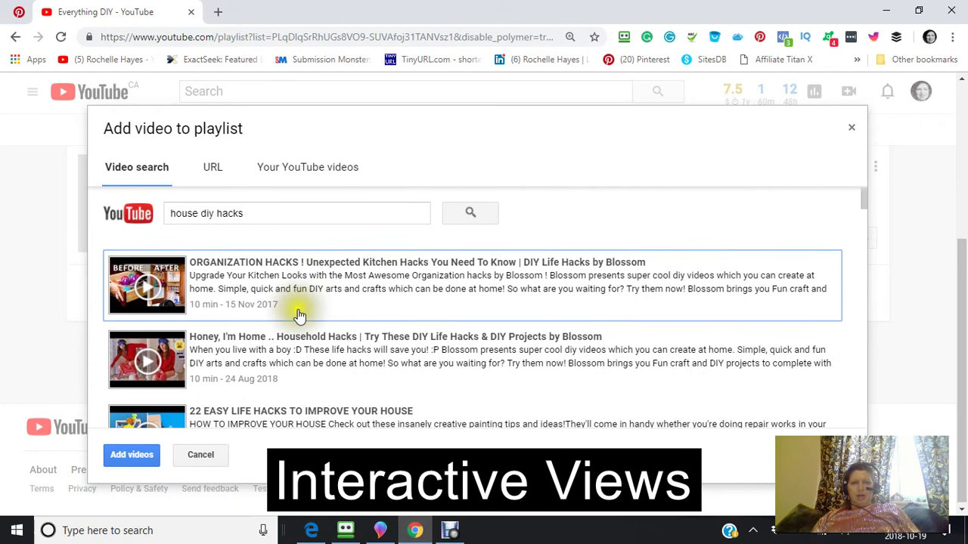
pyautogui.scroll(-1, 298, 310)
pyautogui.scroll(-1, 261, 385)
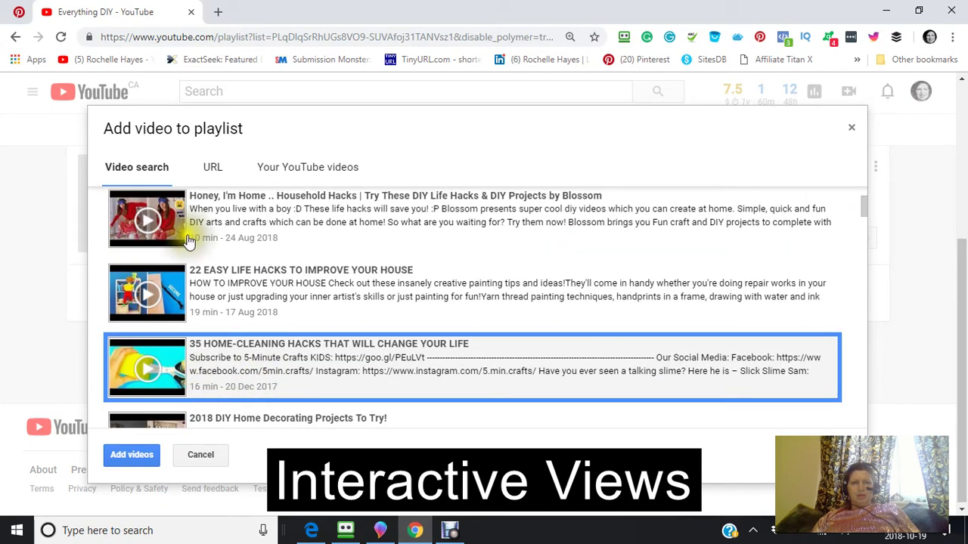
pyautogui.click(190, 312)
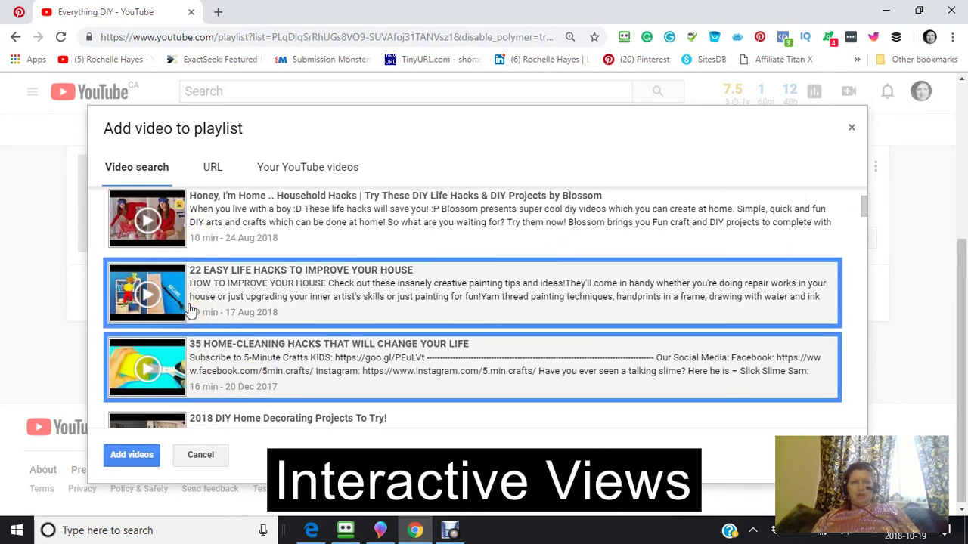
pyautogui.scroll(2, 190, 311)
pyautogui.scroll(1, 190, 312)
pyautogui.scroll(-5, 190, 310)
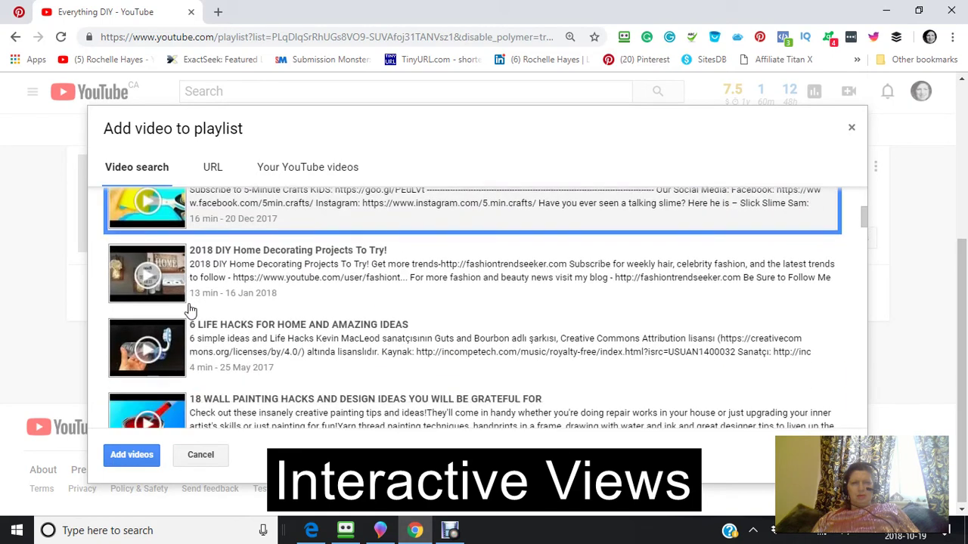
pyautogui.scroll(4, 191, 310)
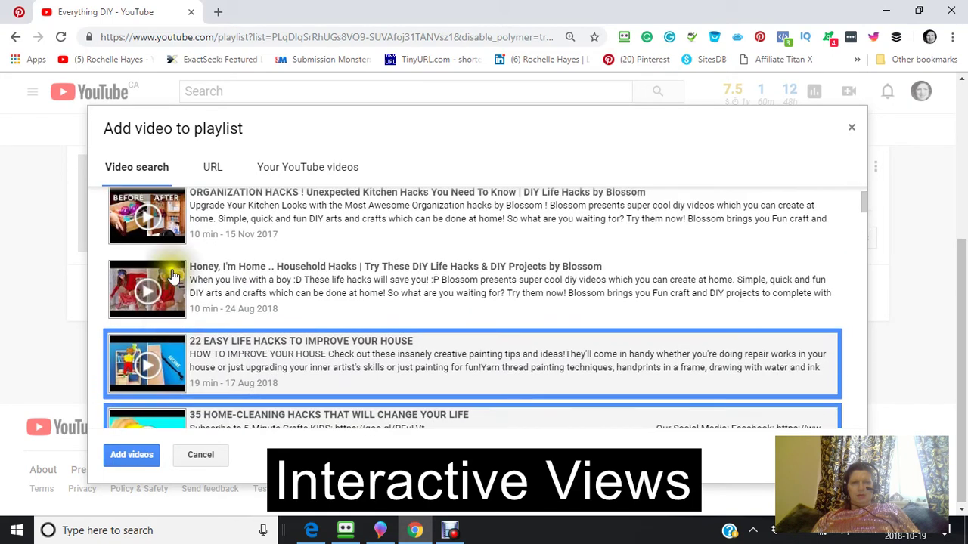
pyautogui.click(183, 210)
pyautogui.scroll(-6, 225, 325)
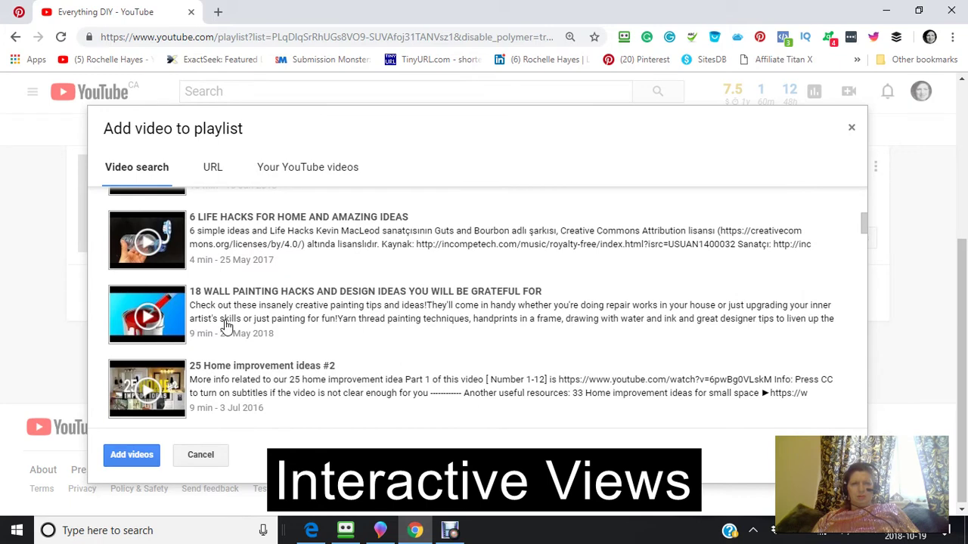
pyautogui.scroll(-2, 226, 325)
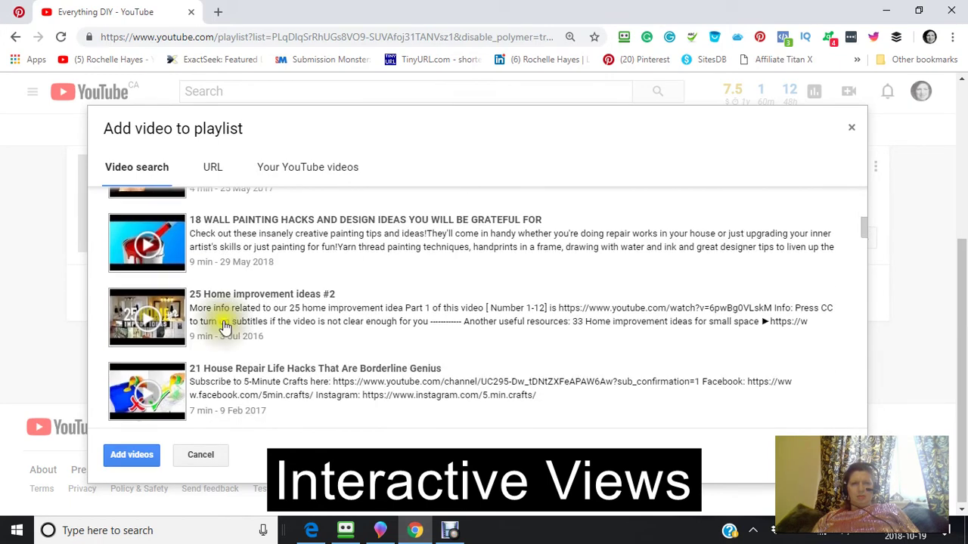
pyautogui.scroll(1, 221, 327)
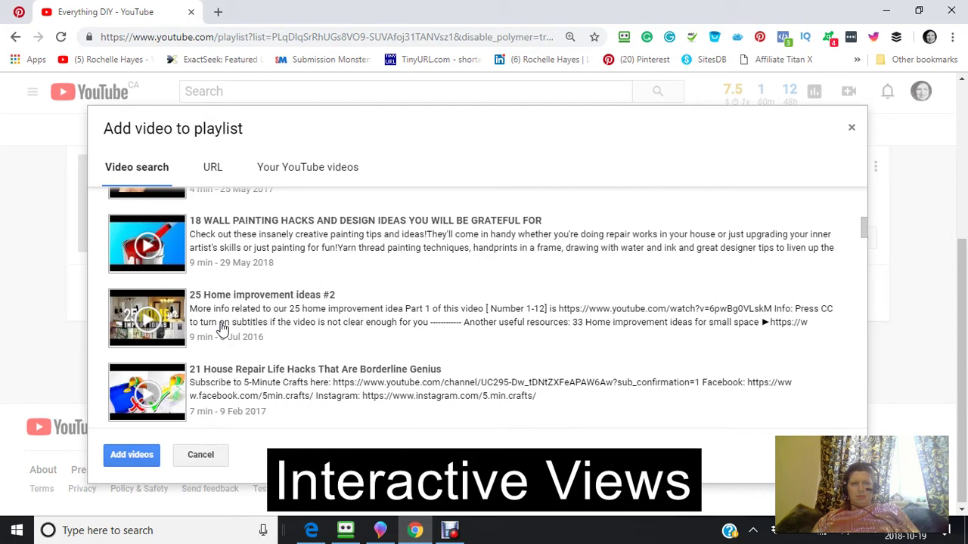
pyautogui.scroll(-1, 219, 326)
pyautogui.scroll(2, 218, 328)
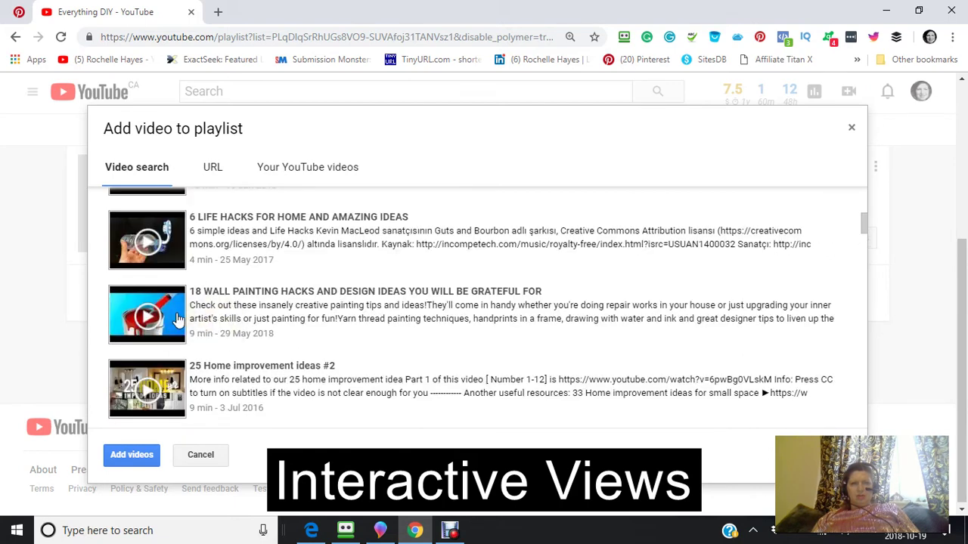
pyautogui.click(208, 321)
# - Select five more hack videos, including 25 Simple DIY Hacks, and add all to the playlist
pyautogui.scroll(-3, 207, 321)
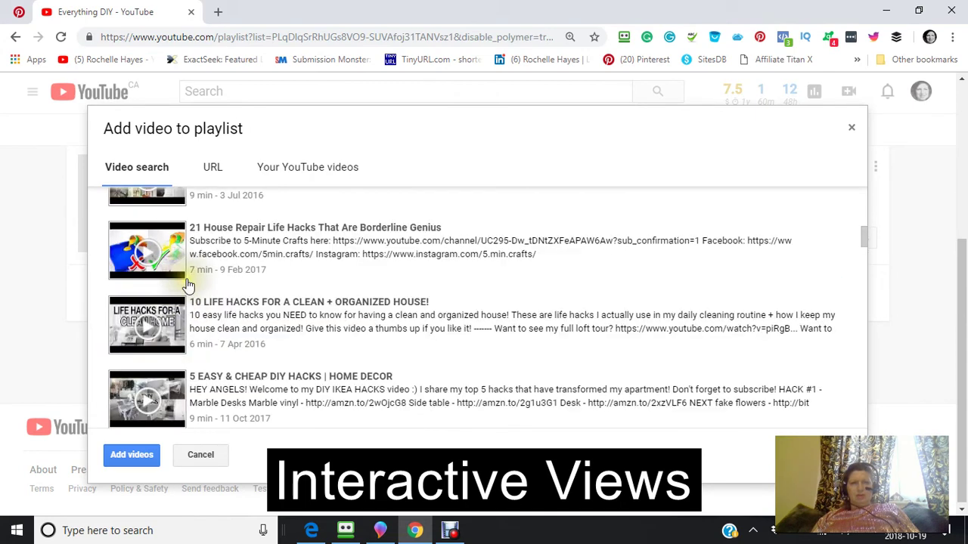
pyautogui.scroll(2, 189, 285)
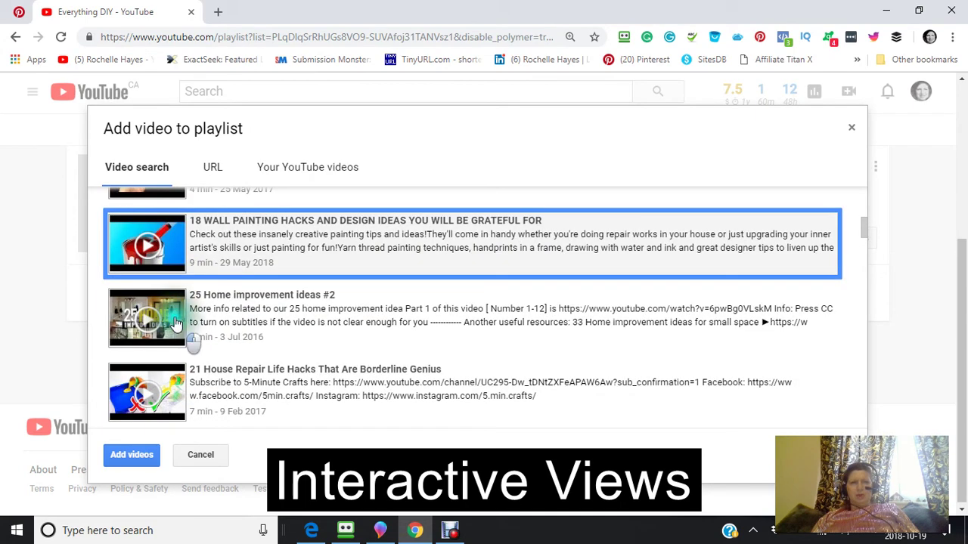
pyautogui.click(174, 322)
pyautogui.scroll(-2, 174, 322)
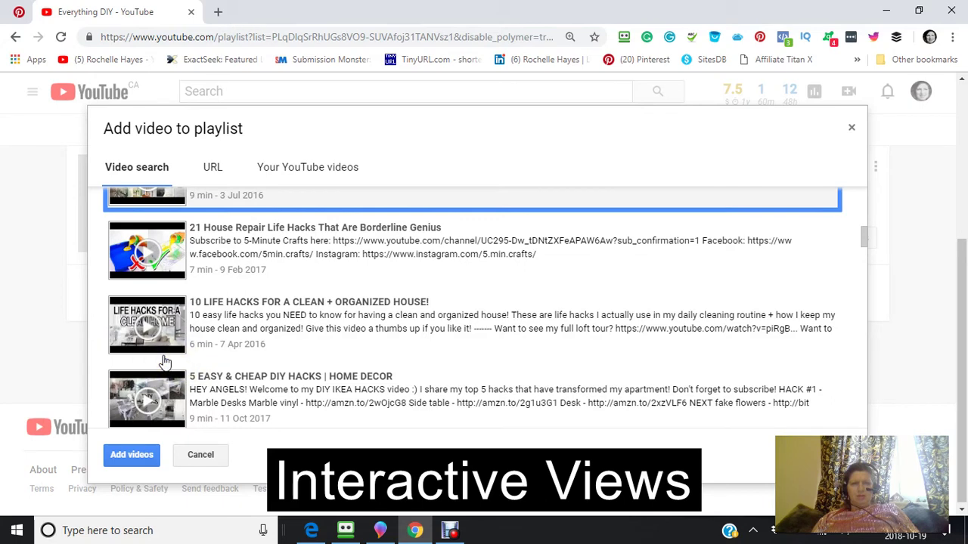
pyautogui.click(174, 333)
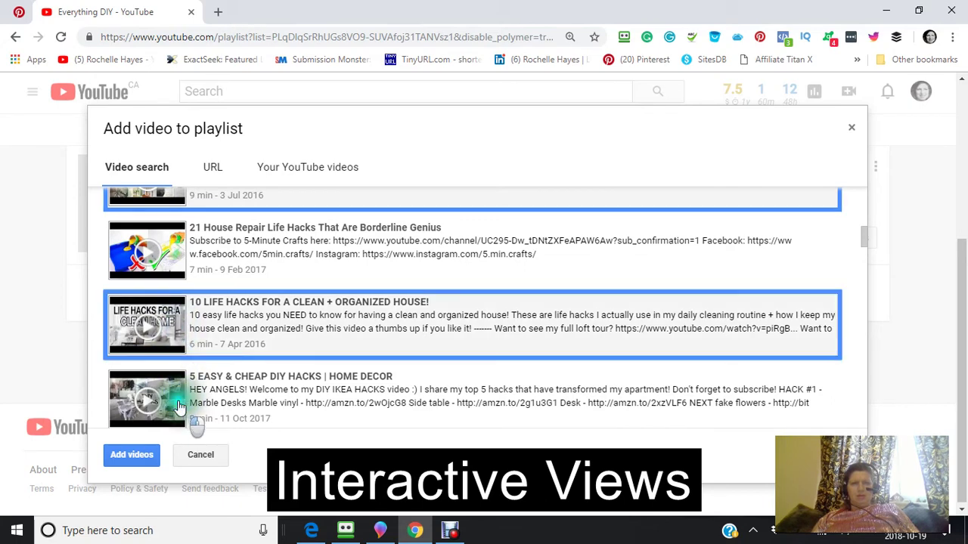
pyautogui.click(162, 395)
pyautogui.scroll(-3, 183, 363)
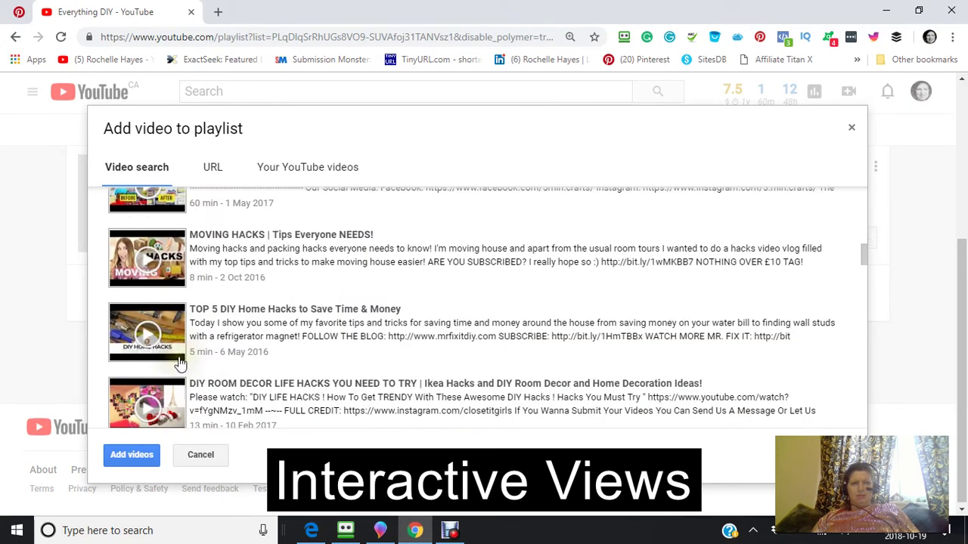
pyautogui.scroll(-2, 182, 367)
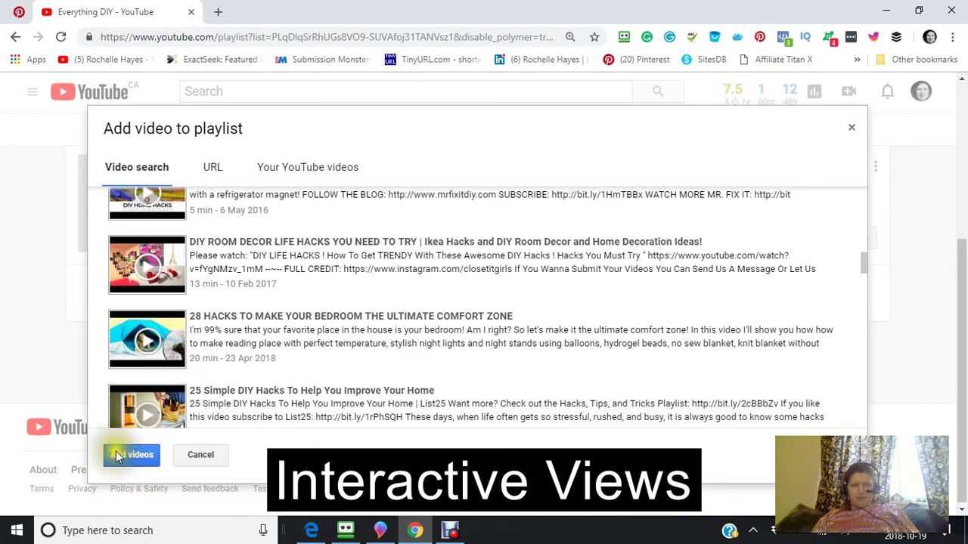
pyautogui.click(211, 328)
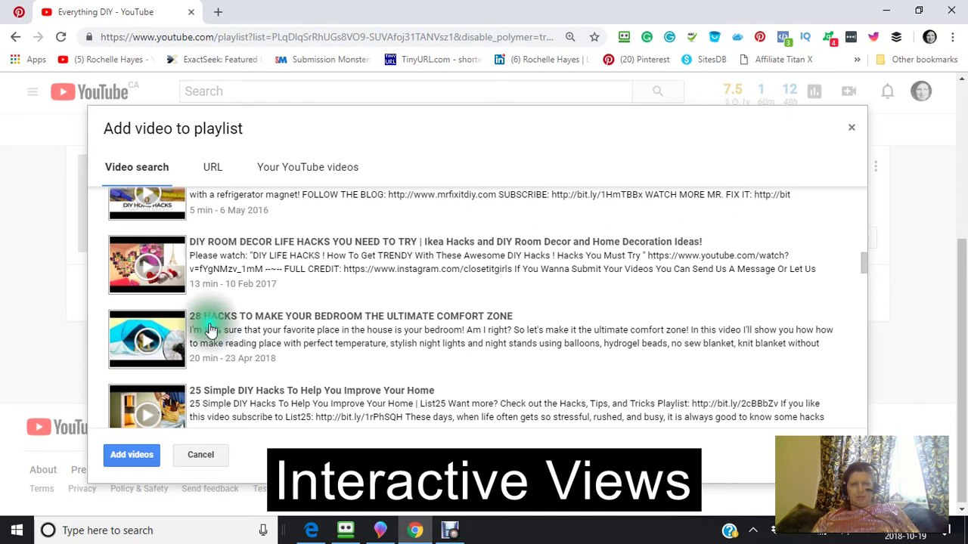
pyautogui.click(195, 414)
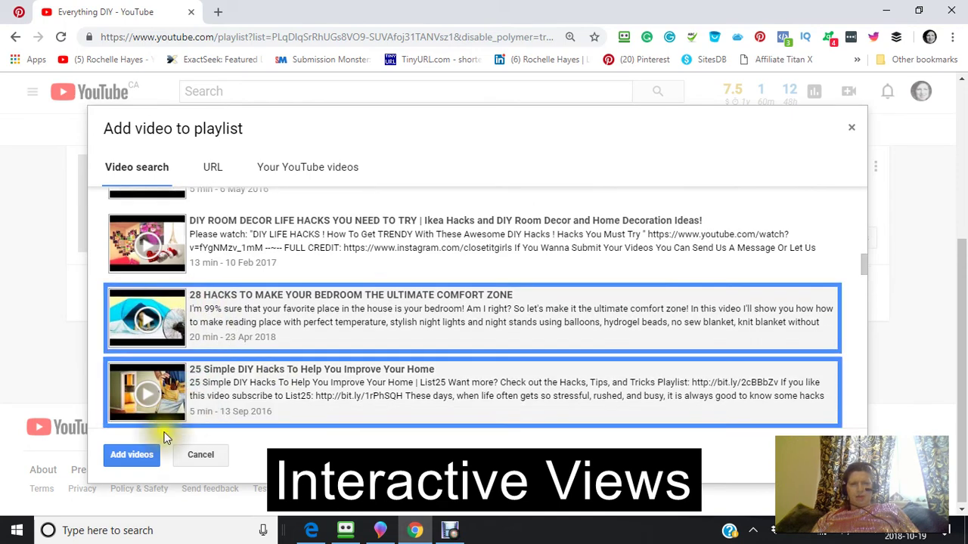
pyautogui.click(133, 456)
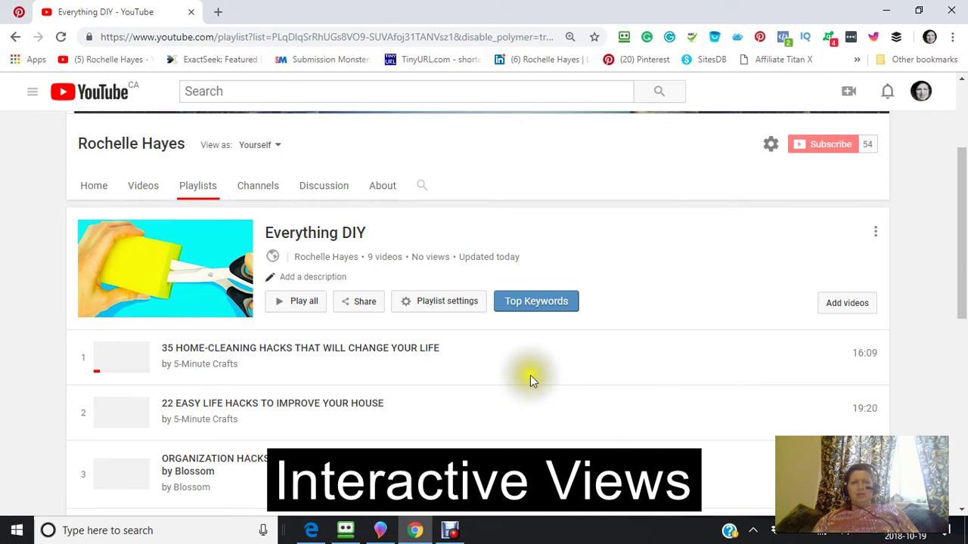
# - Scroll the reloaded Everything DIY playlist to confirm all 9 videos are listed
pyautogui.scroll(-1, 530, 378)
pyautogui.scroll(1, 530, 382)
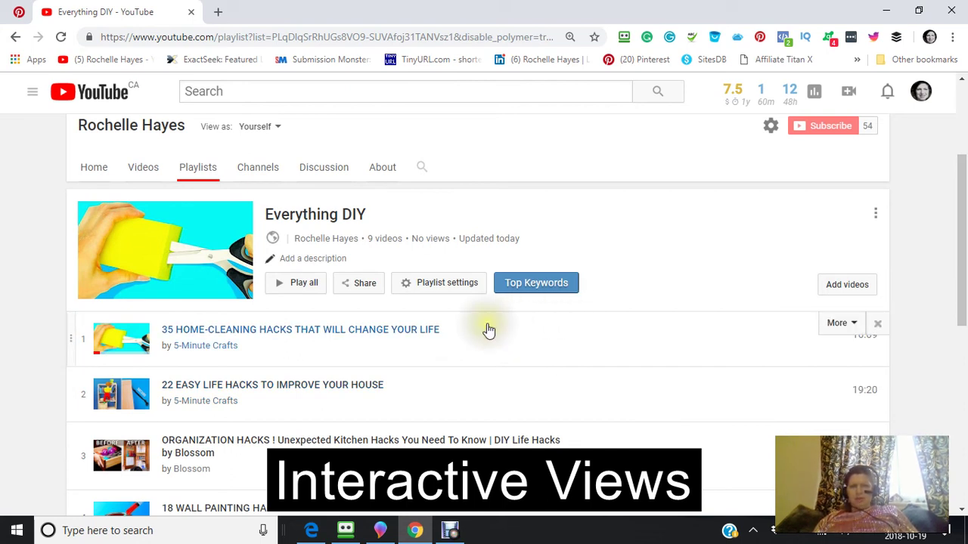
pyautogui.click(536, 291)
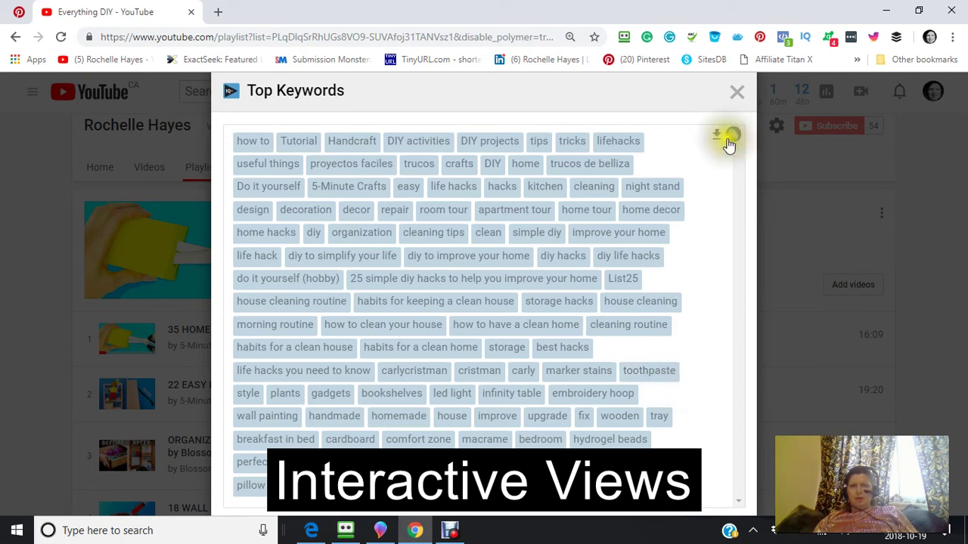
pyautogui.click(738, 96)
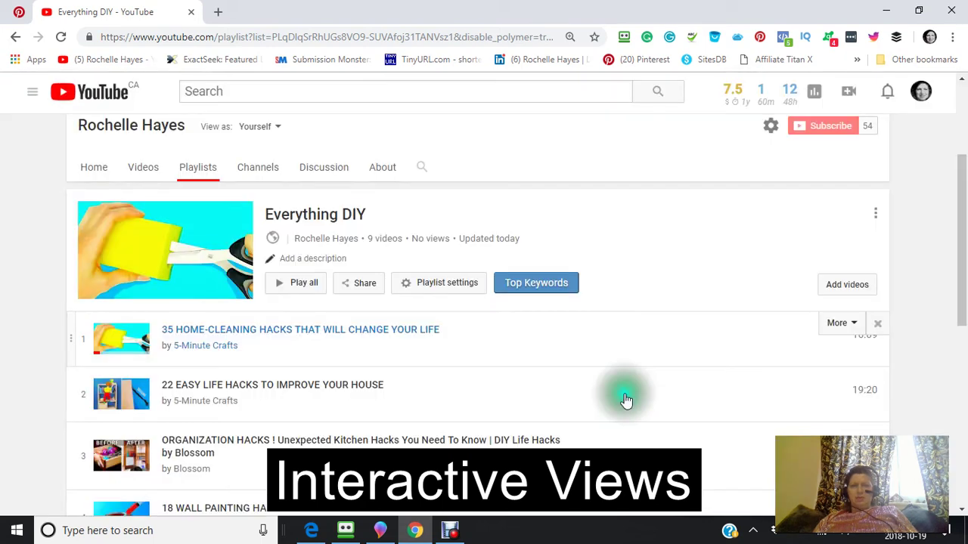
pyautogui.scroll(-1, 563, 370)
pyautogui.click(557, 371)
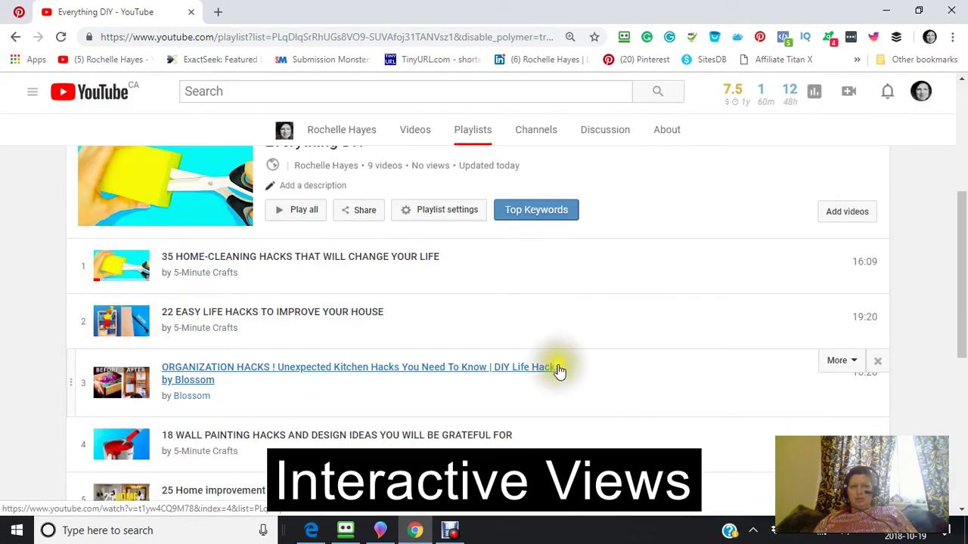
pyautogui.scroll(1, 558, 370)
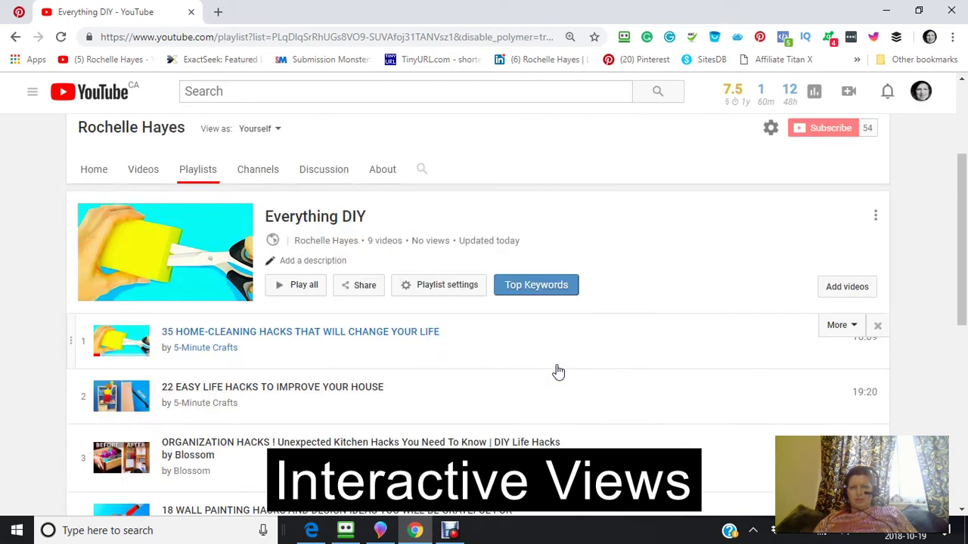
pyautogui.click(554, 370)
pyautogui.click(548, 372)
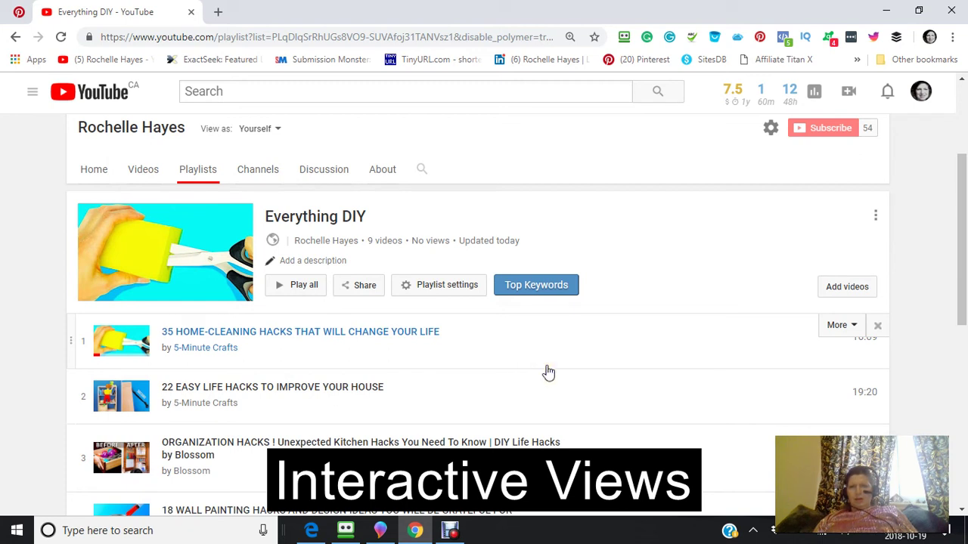
pyautogui.click(548, 370)
pyautogui.click(572, 340)
pyautogui.scroll(-2, 613, 309)
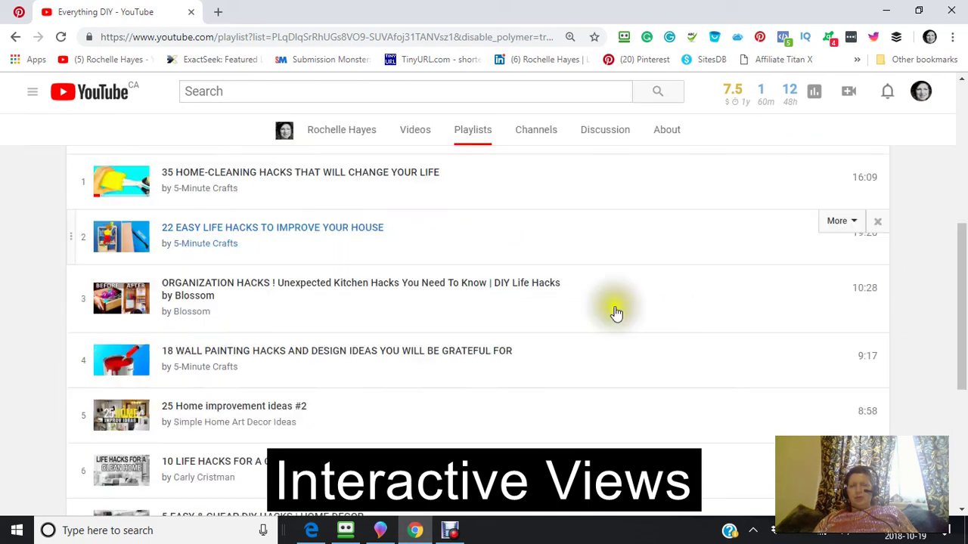
pyautogui.scroll(-4, 616, 313)
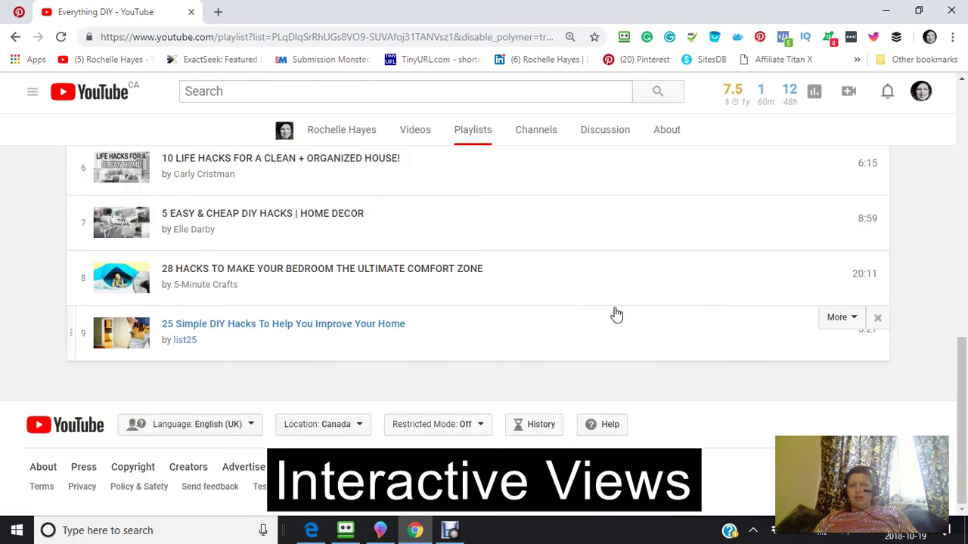
pyautogui.scroll(6, 616, 313)
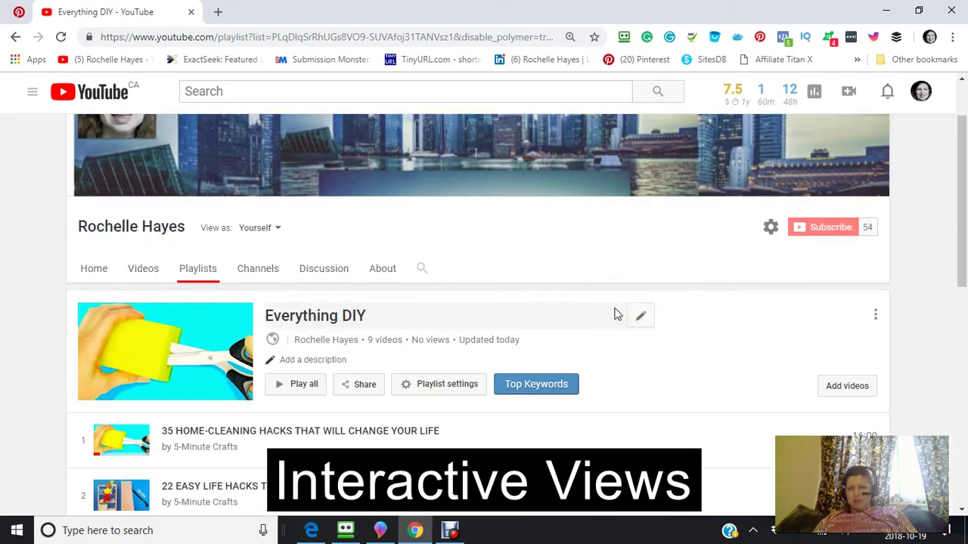
# - Reload the page and show the channel's own uploads, newest first, on the Videos tab
pyautogui.click(60, 39)
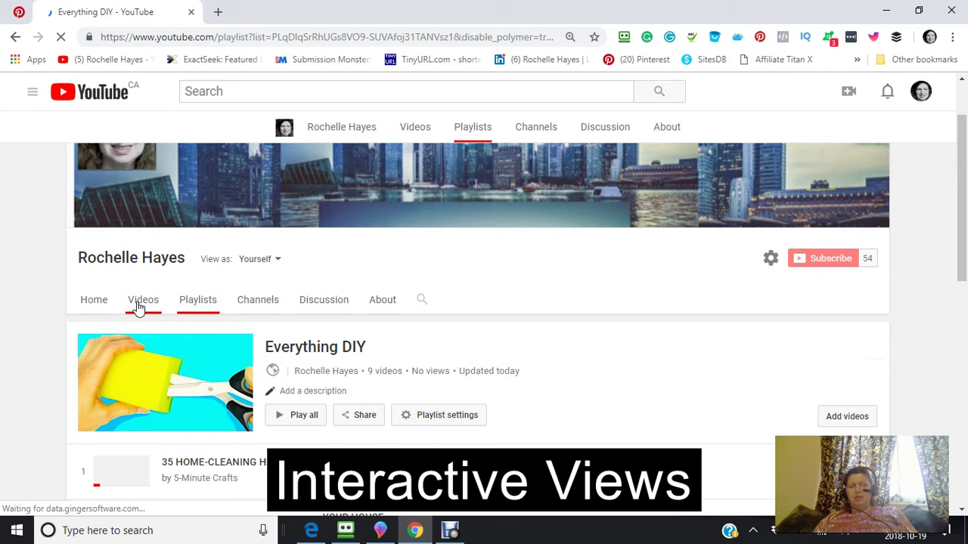
pyautogui.click(139, 303)
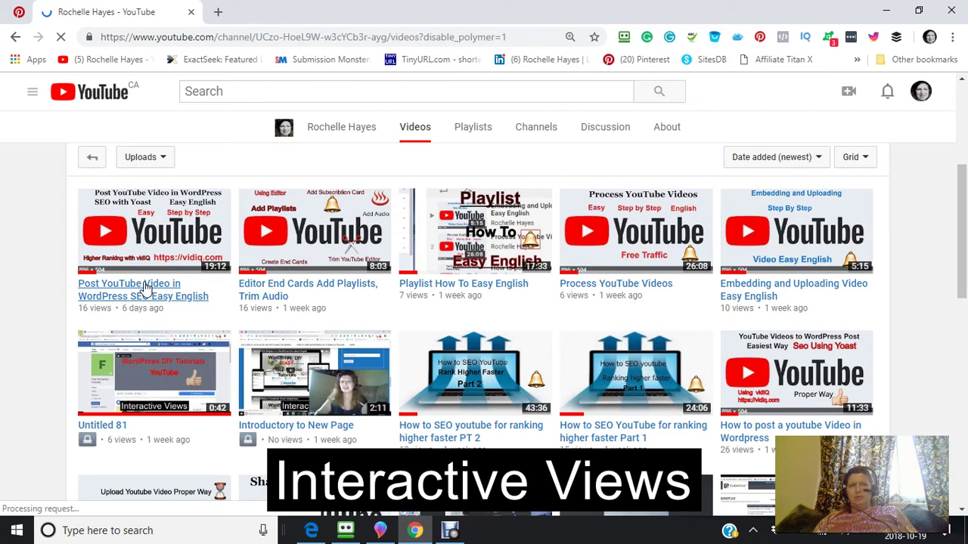
pyautogui.scroll(2, 144, 295)
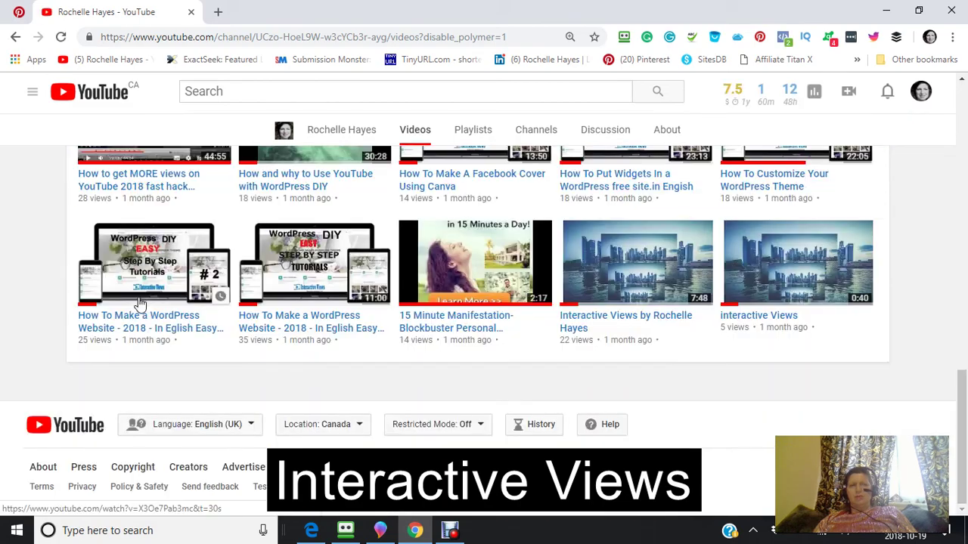
pyautogui.scroll(6, 140, 302)
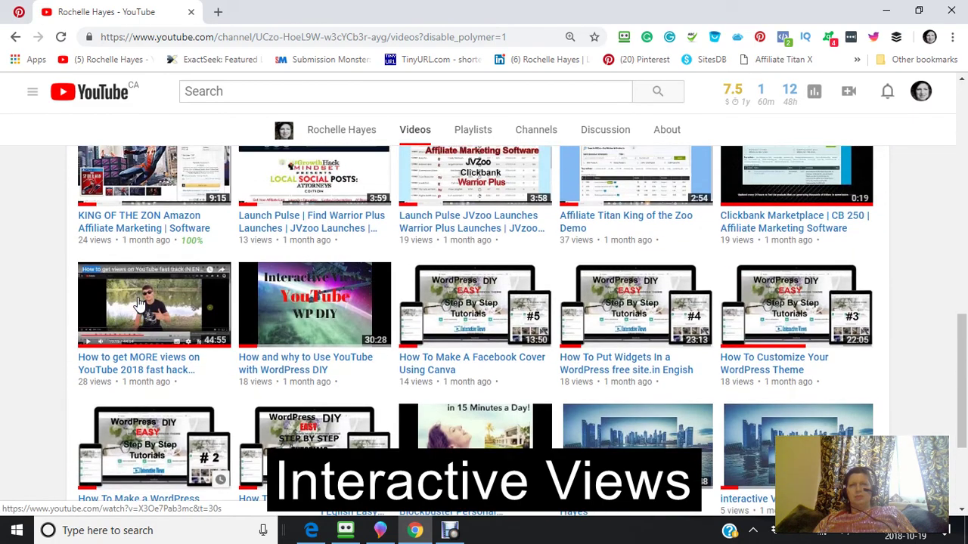
pyautogui.scroll(5, 140, 303)
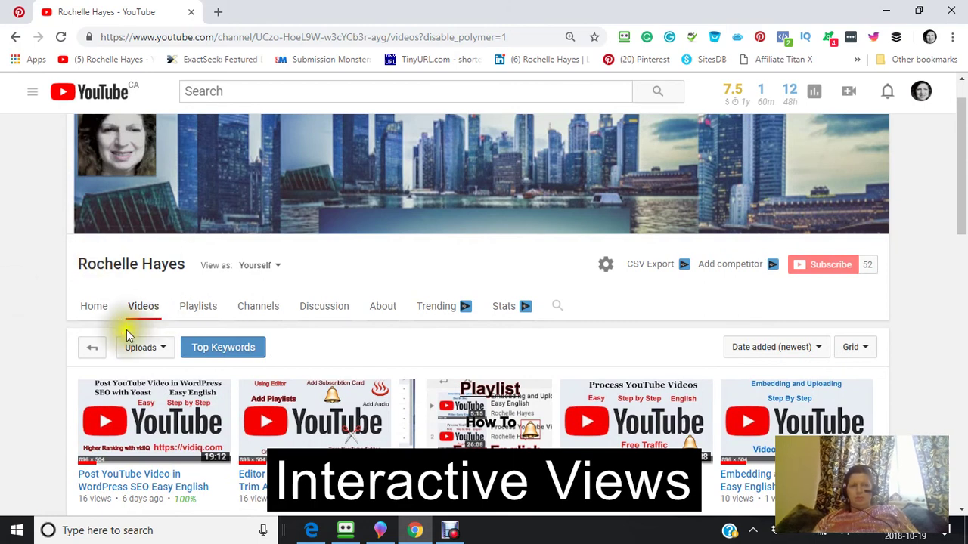
# - Open the channel's Home page and scroll down toward its playlist sections
pyautogui.click(91, 310)
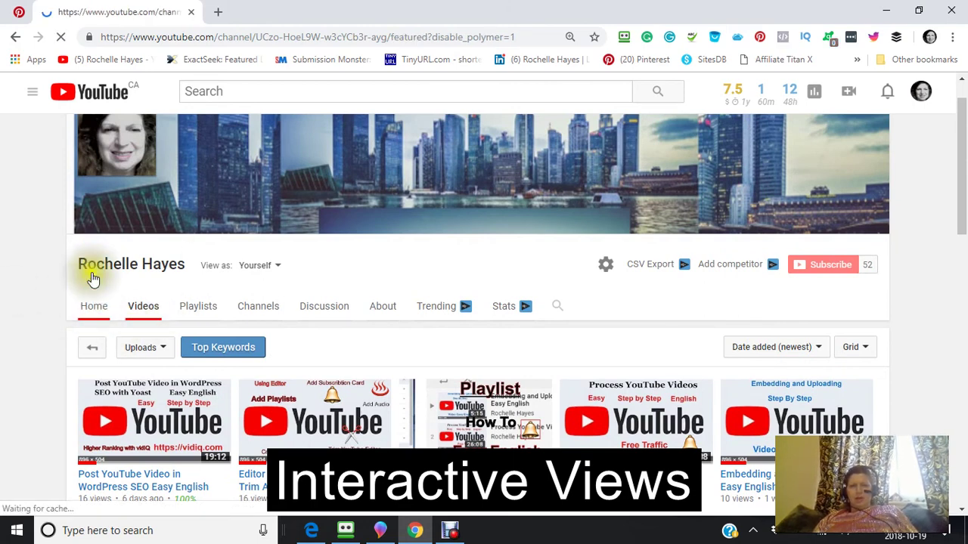
pyautogui.click(142, 304)
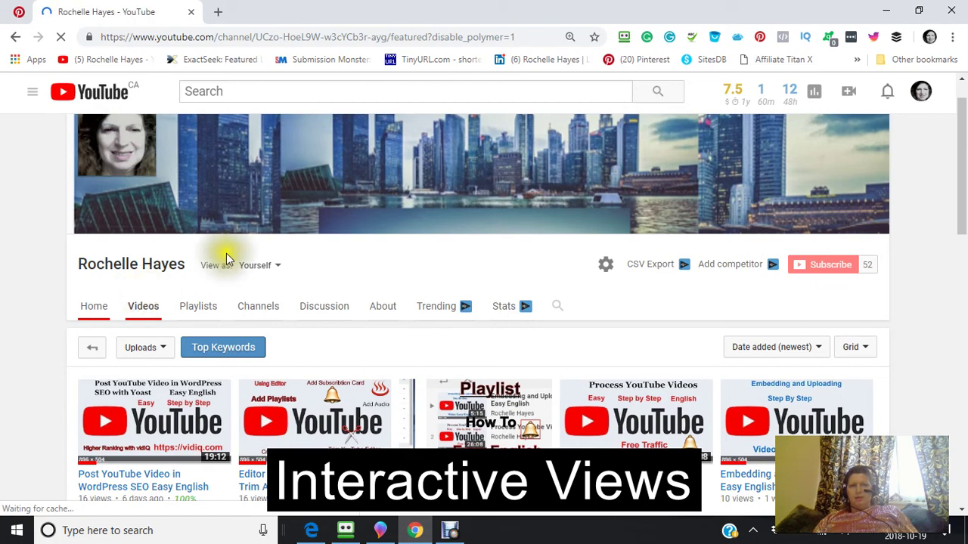
pyautogui.scroll(-4, 250, 283)
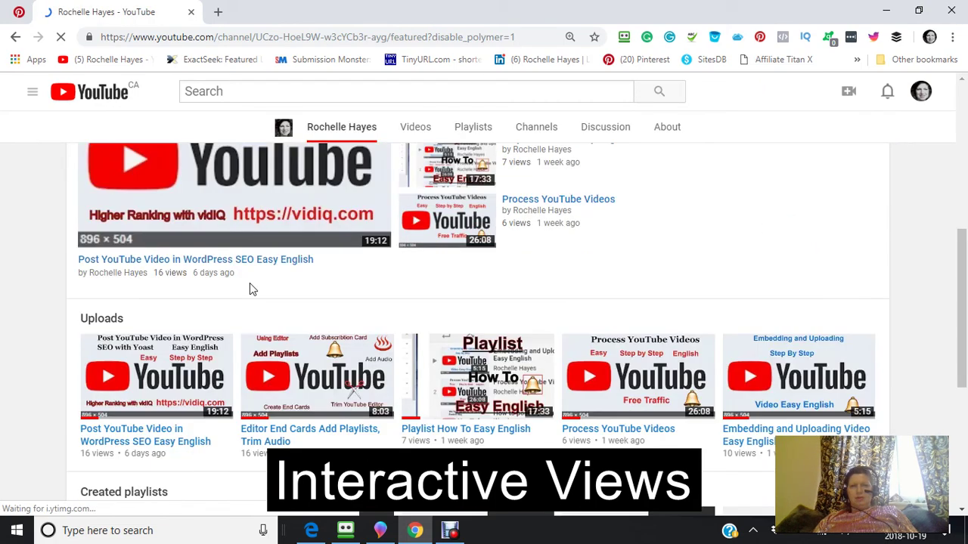
pyautogui.scroll(-4, 249, 283)
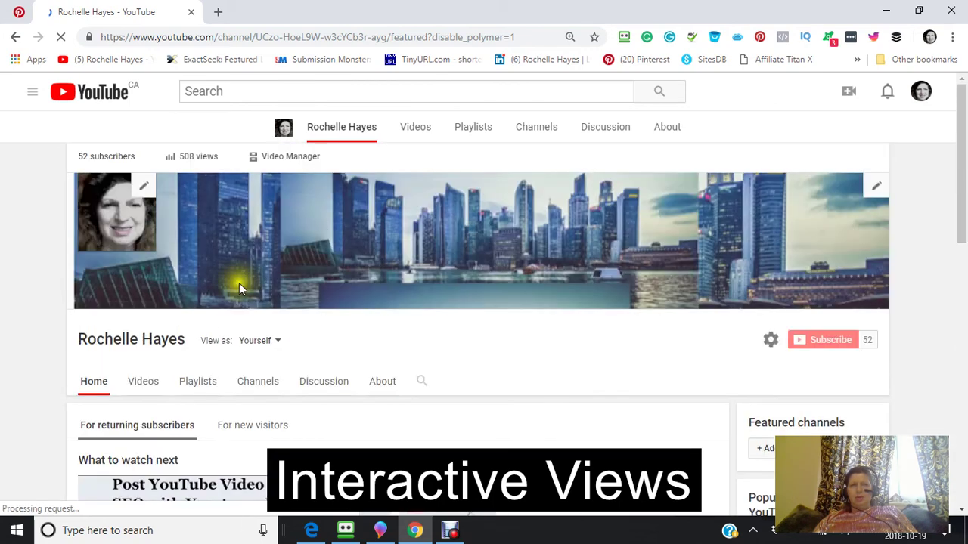
pyautogui.scroll(-1, 239, 283)
pyautogui.scroll(-1, 239, 283)
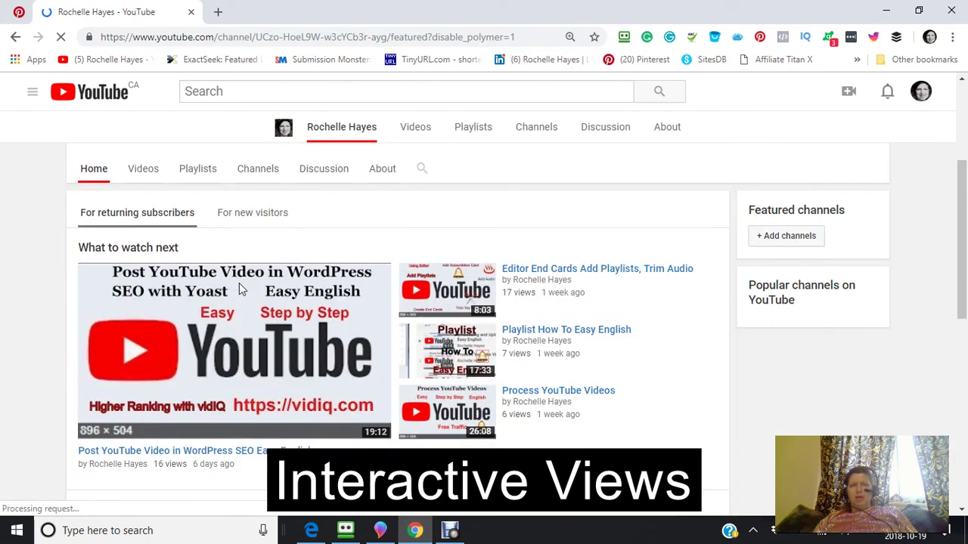
pyautogui.scroll(-6, 239, 285)
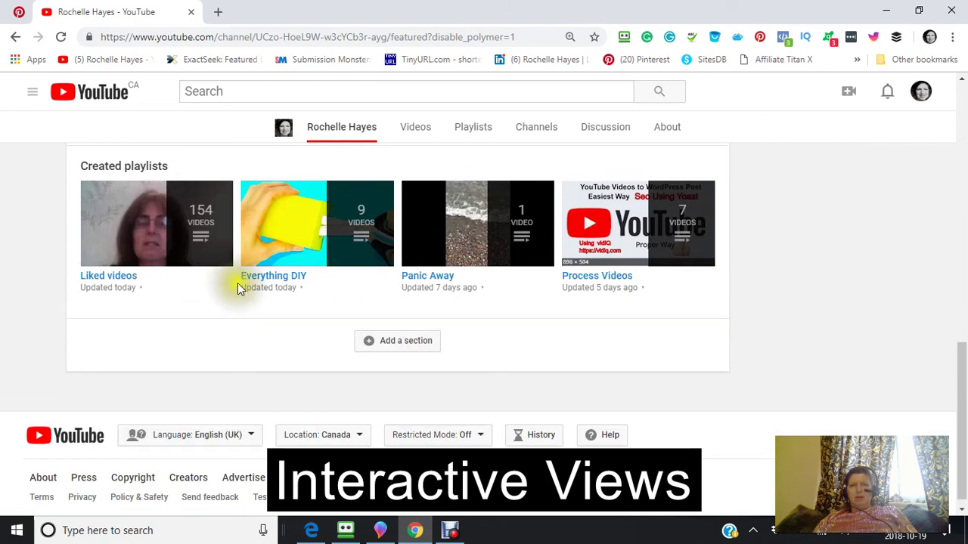
pyautogui.scroll(1, 331, 260)
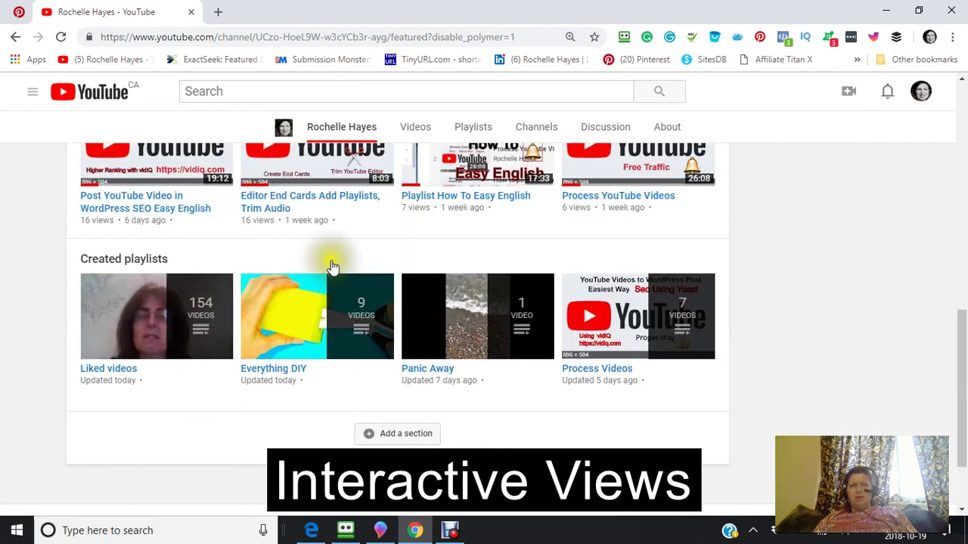
pyautogui.scroll(-1, 320, 418)
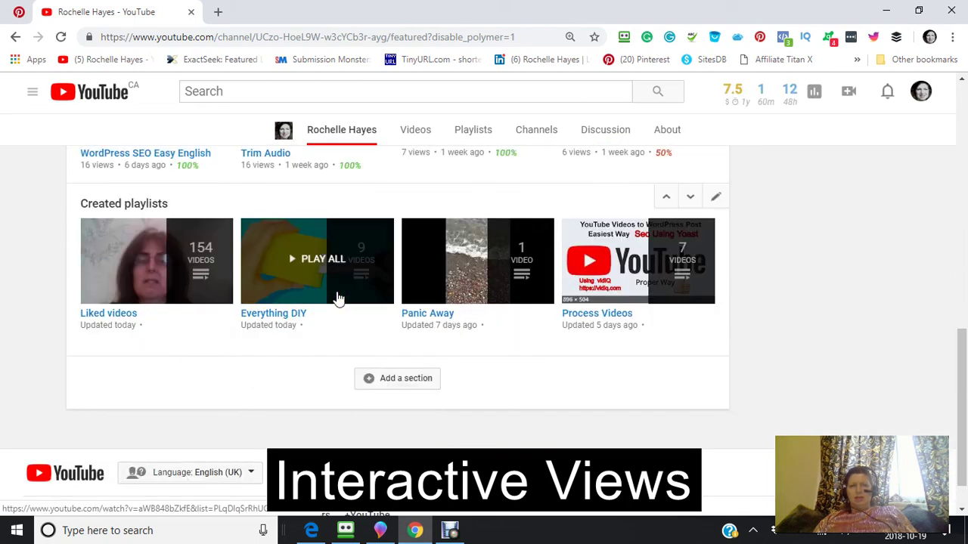
# - Locate Everything DIY with its 9 videos under Created playlists
pyautogui.click(338, 297)
pyautogui.scroll(4, 327, 301)
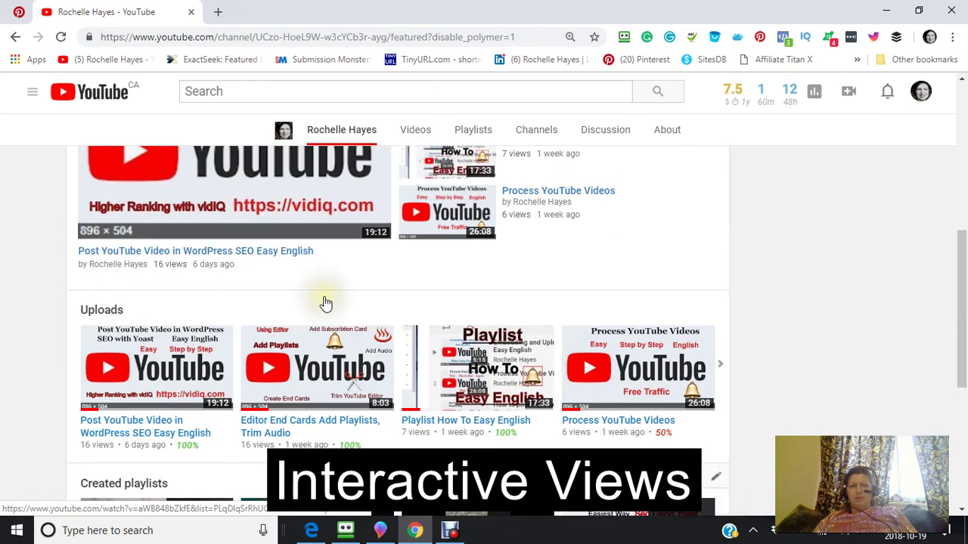
pyautogui.scroll(-2, 326, 304)
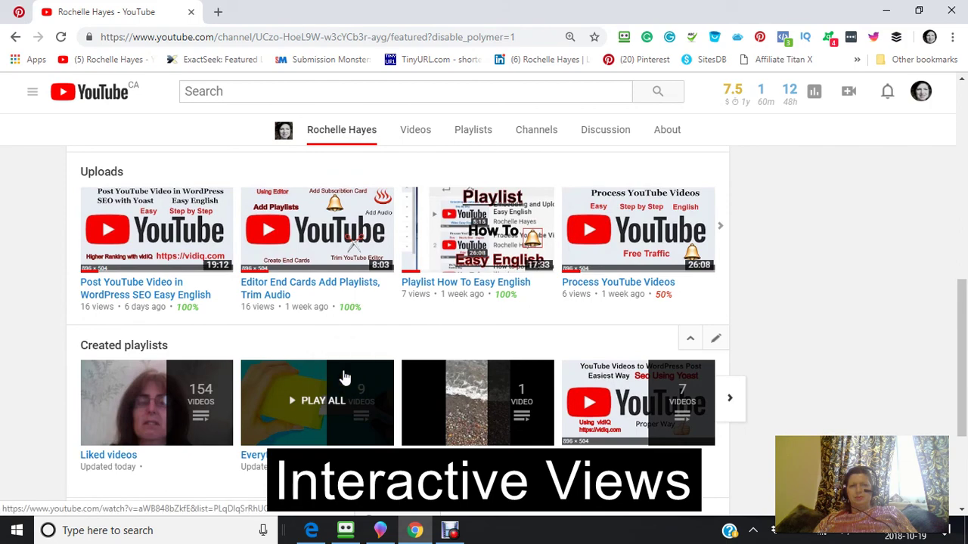
pyautogui.scroll(5, 341, 378)
pyautogui.scroll(3, 342, 376)
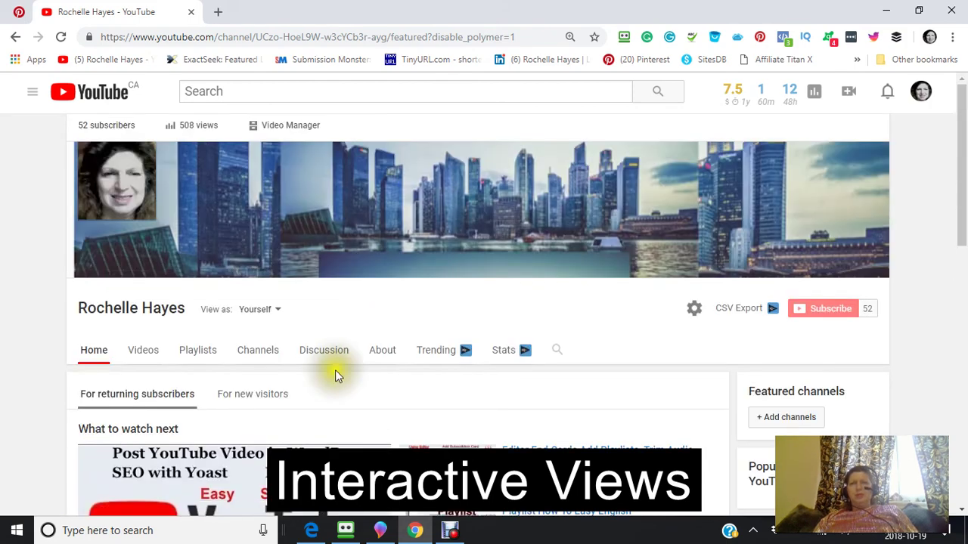
pyautogui.scroll(-3, 492, 389)
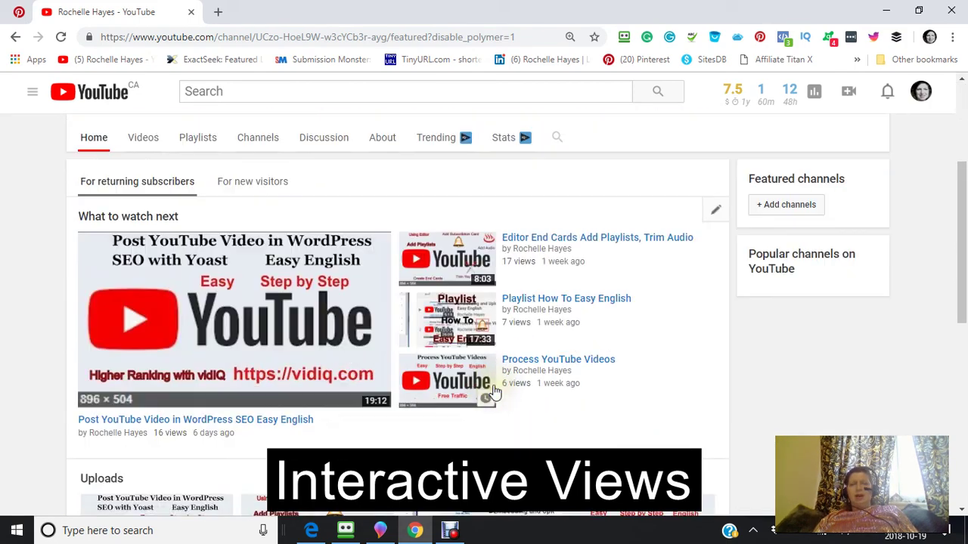
pyautogui.scroll(-3, 487, 394)
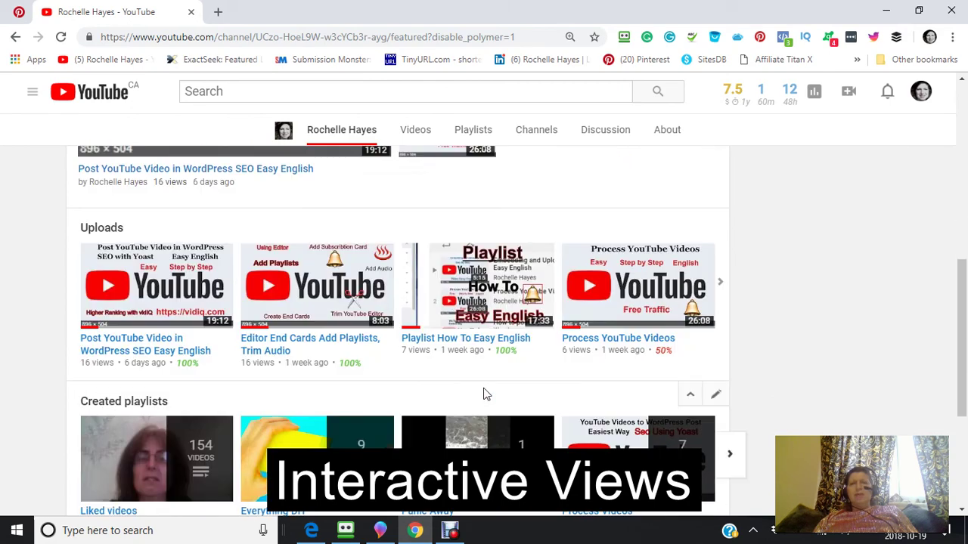
pyautogui.scroll(-3, 482, 393)
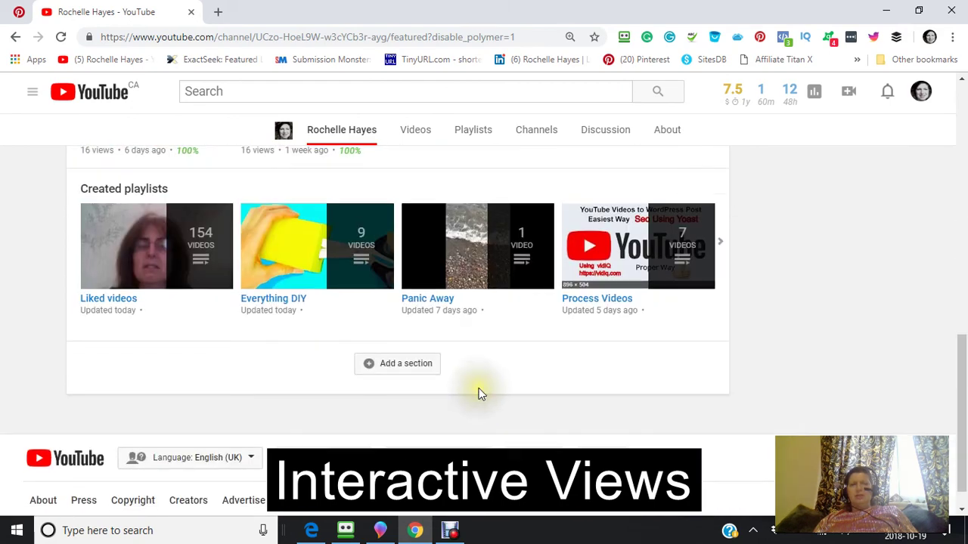
pyautogui.scroll(3, 480, 393)
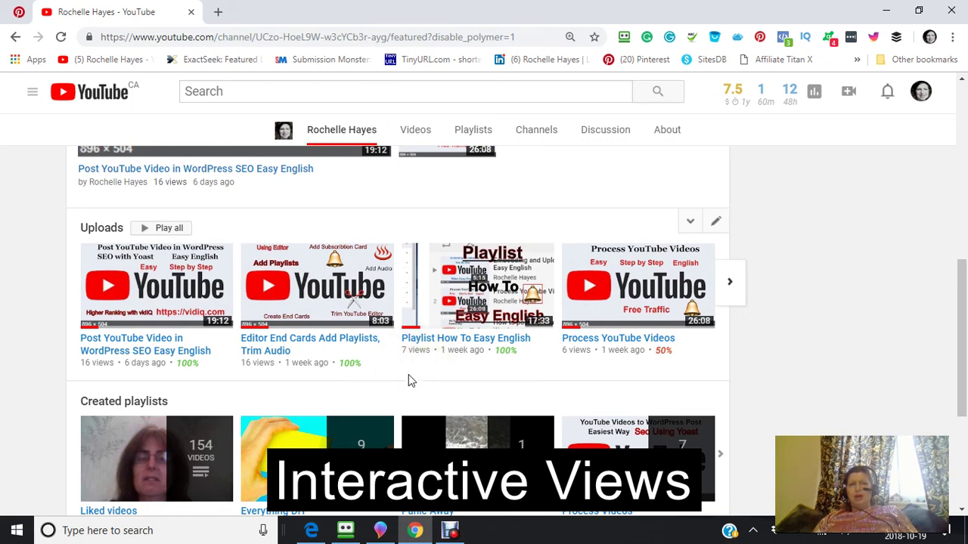
pyautogui.scroll(-2, 406, 378)
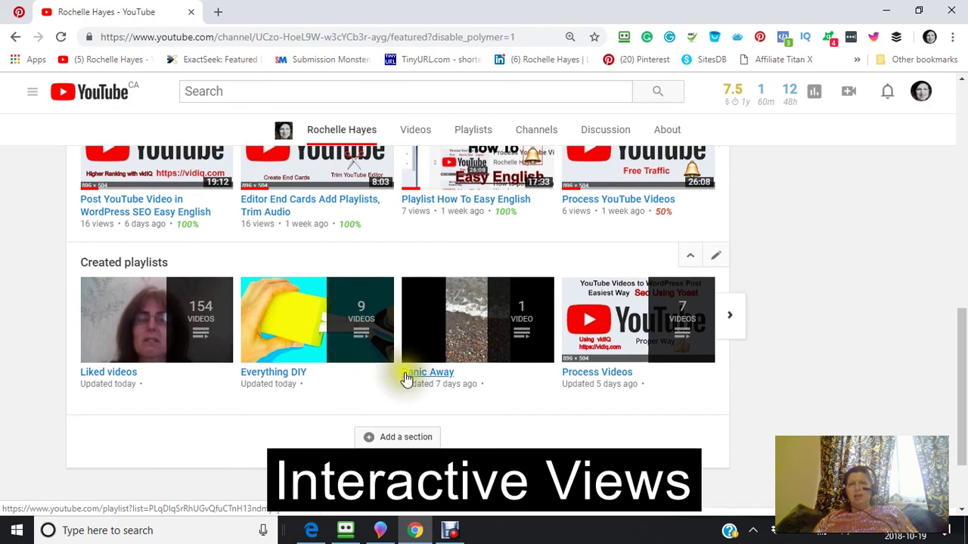
pyautogui.scroll(2, 406, 378)
pyautogui.scroll(-2, 405, 378)
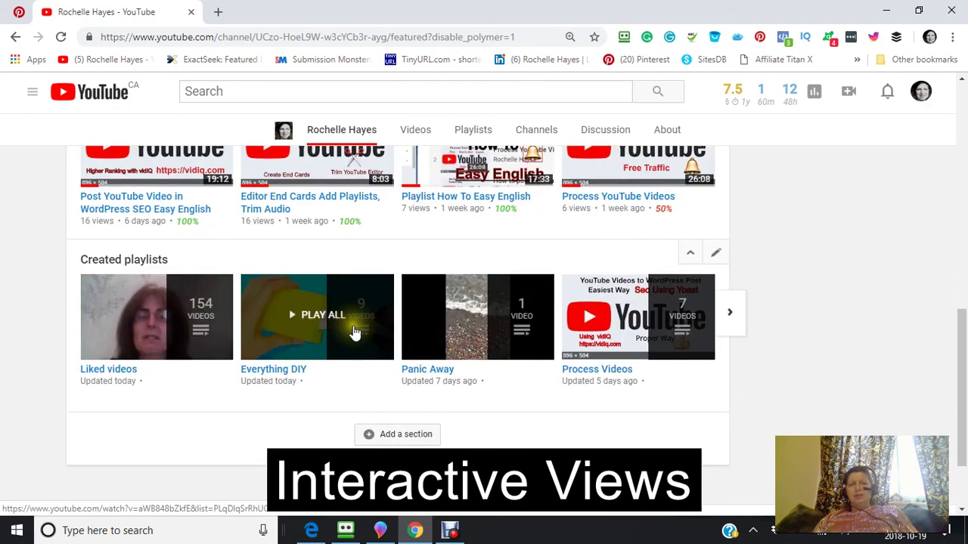
pyautogui.scroll(-2, 356, 341)
pyautogui.scroll(3, 356, 355)
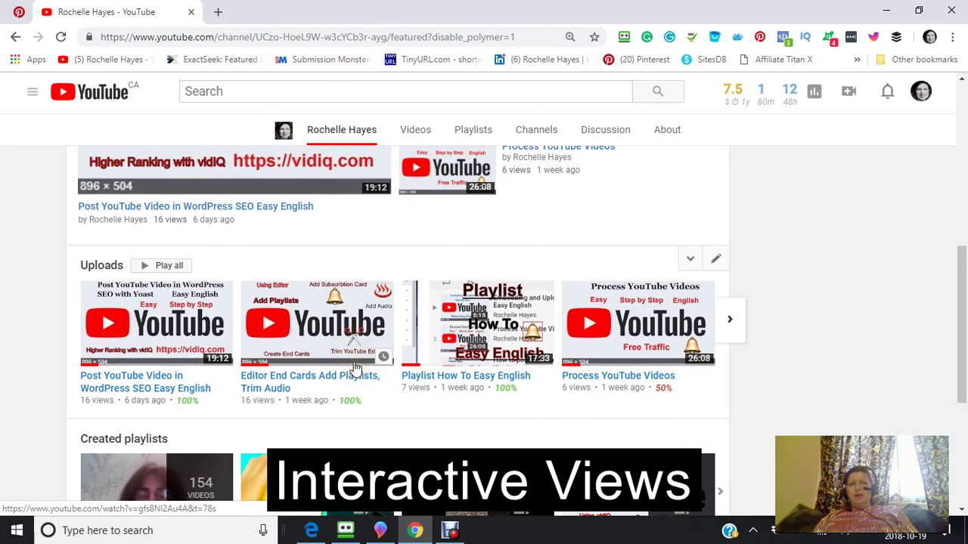
pyautogui.scroll(-2, 355, 368)
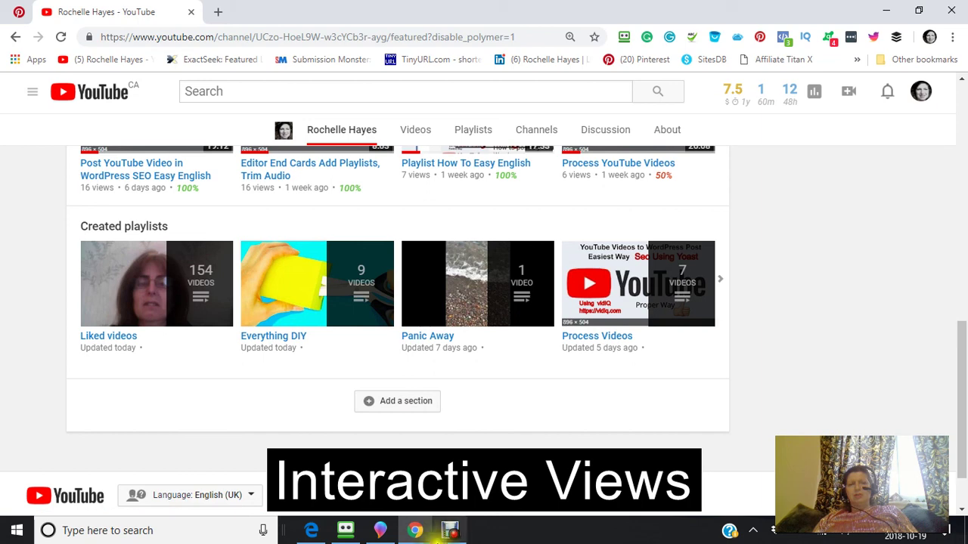
pyautogui.moveTo(451, 535)
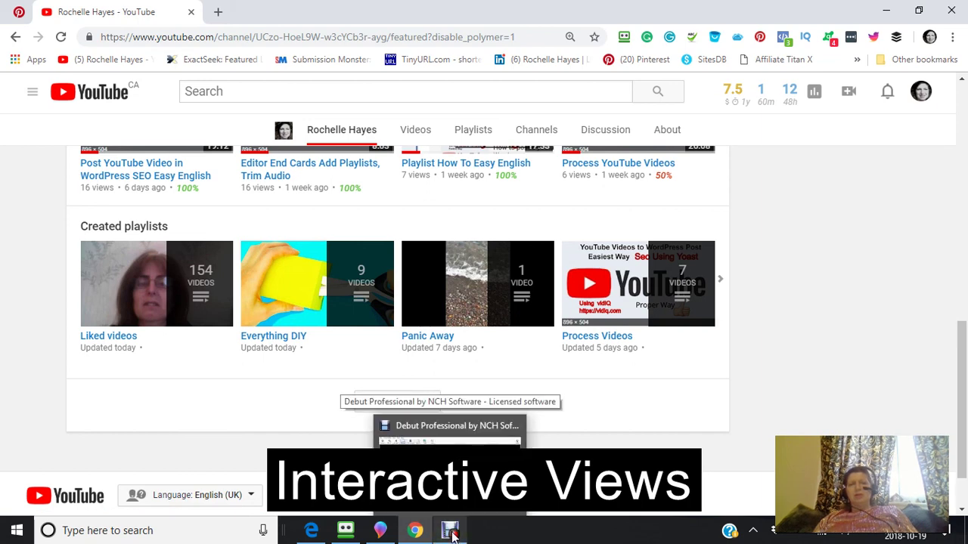